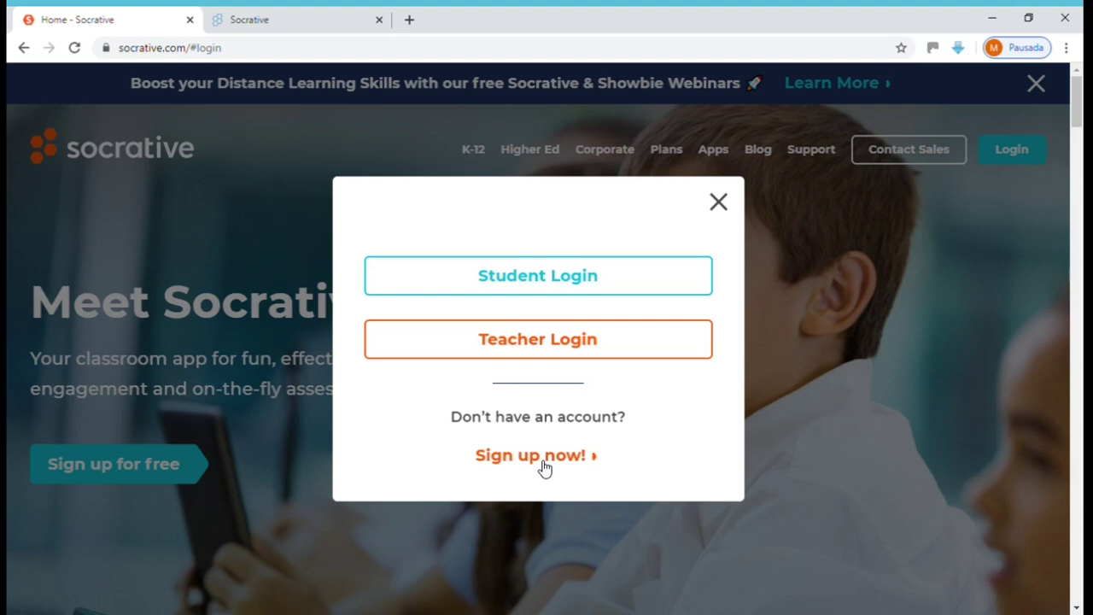
In the registration tab, submit the filled Perfil form to reach the account-type step.
click(336, 20)
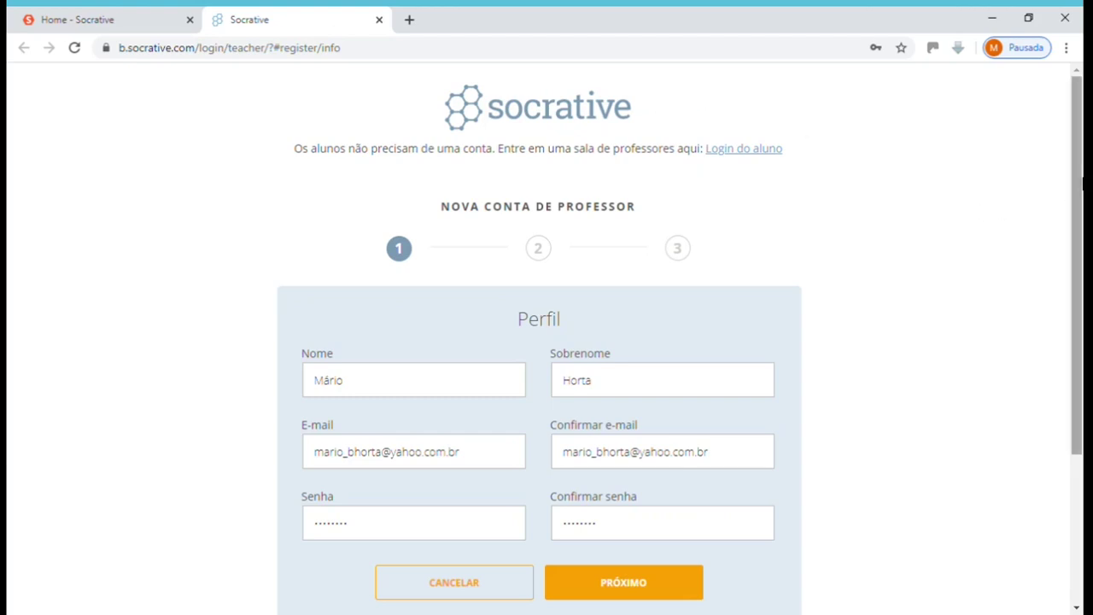
drag(1081, 189, 1083, 267)
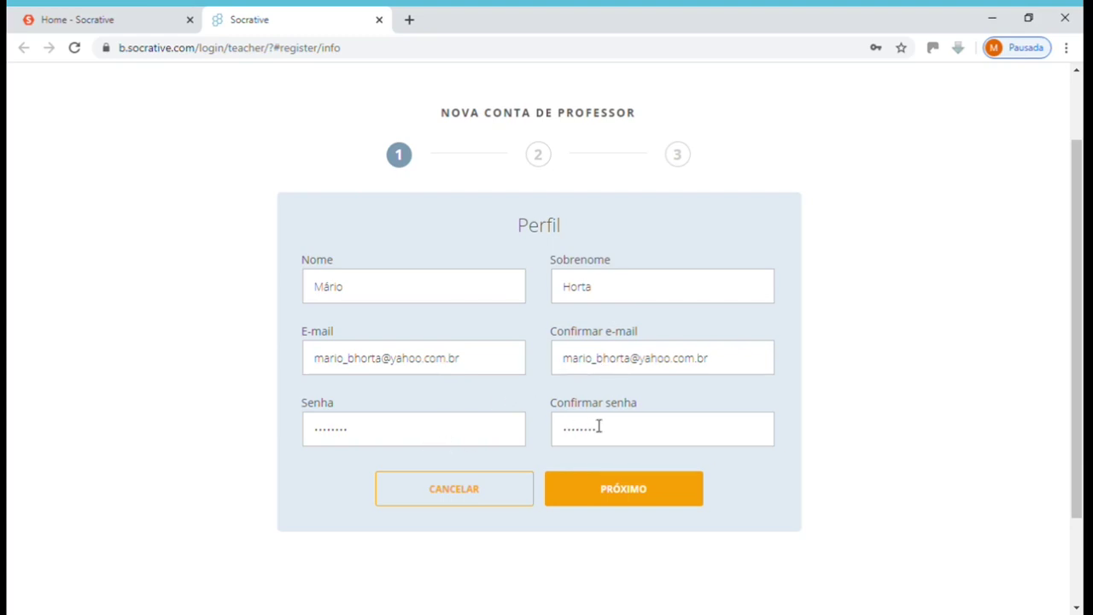
click(622, 489)
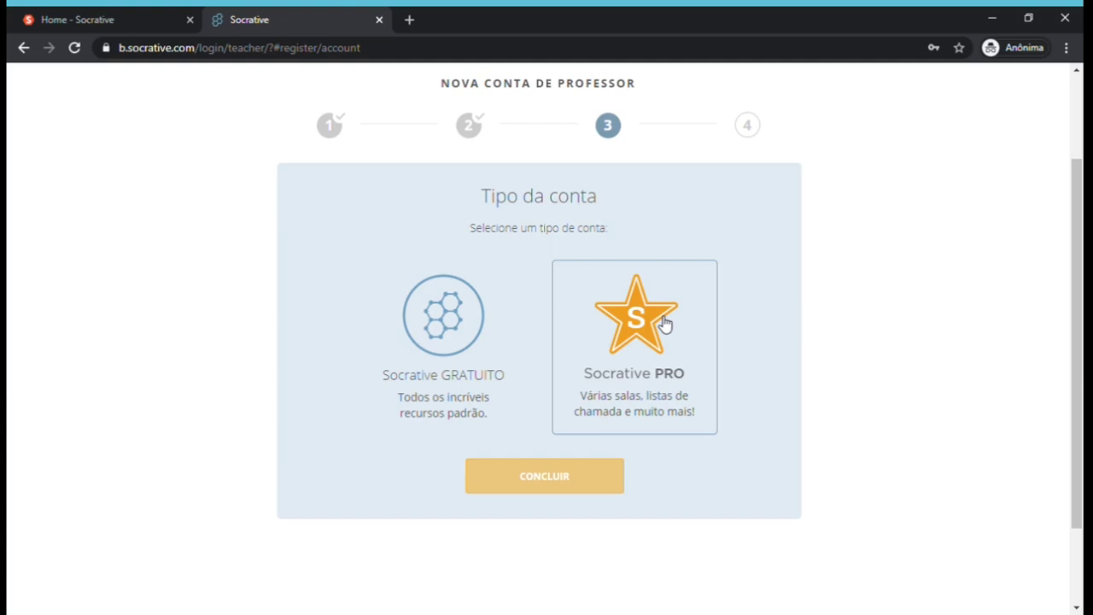
Pick the Socrative GRATUITO plan, complete registration with CONCLUIR and dismiss the welcome message.
click(443, 332)
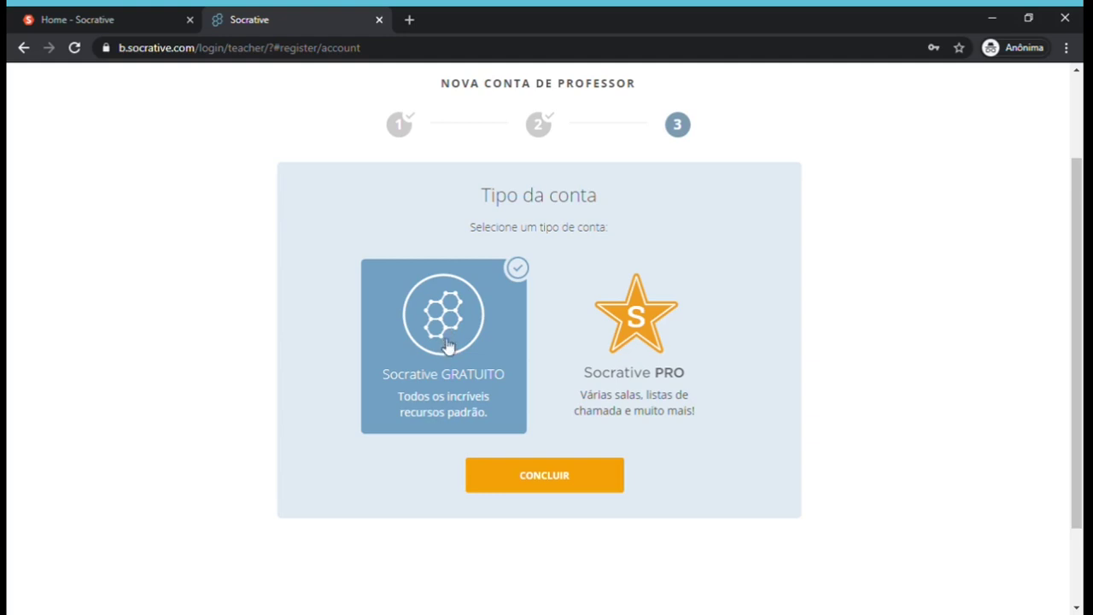
click(561, 493)
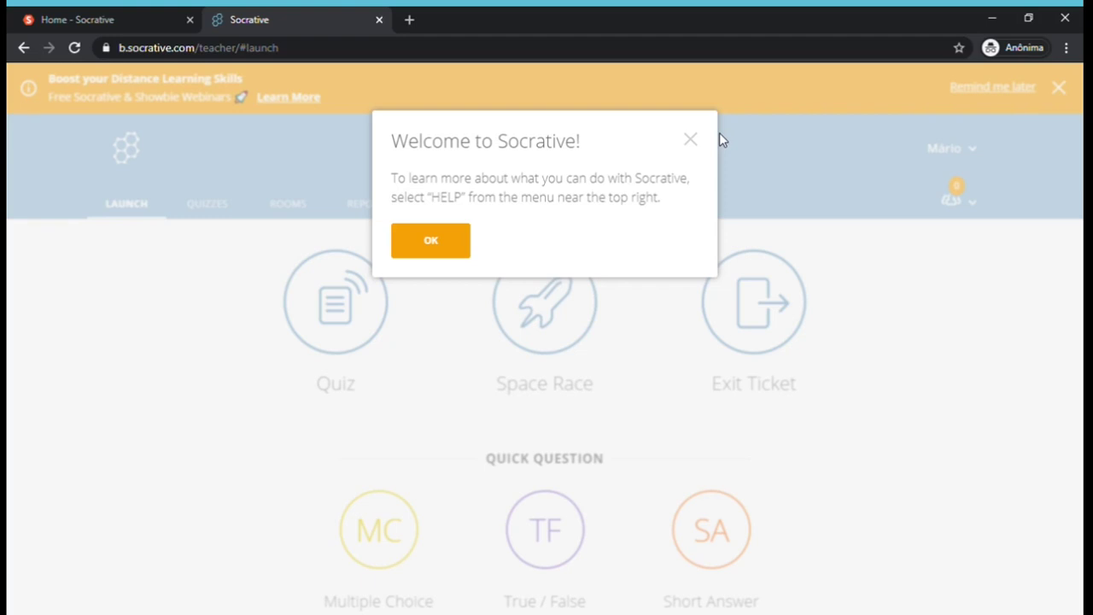
click(456, 243)
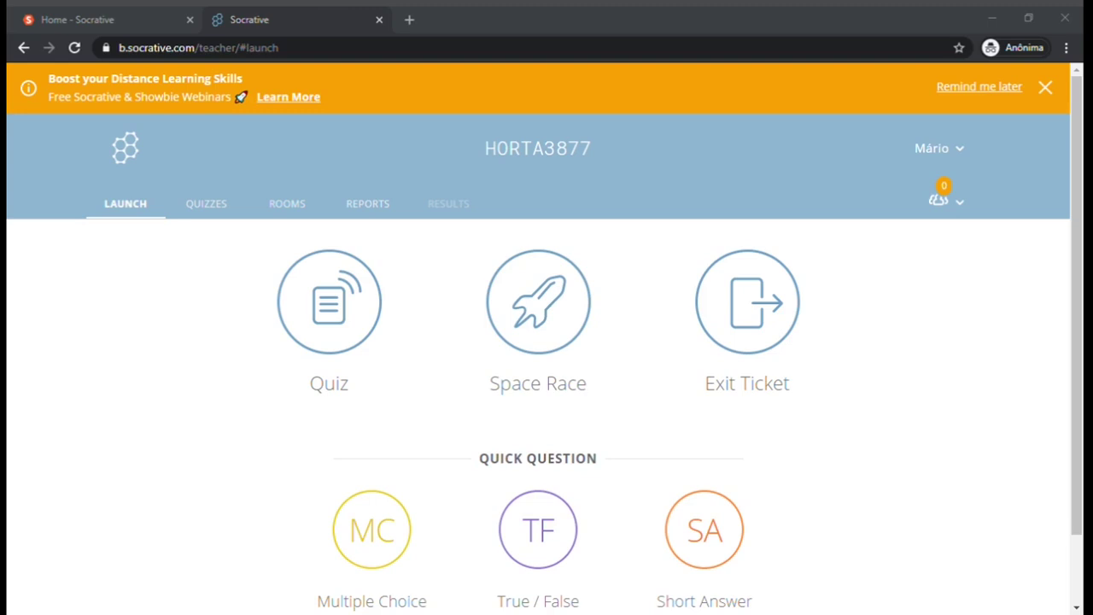
key(alt+Tab)
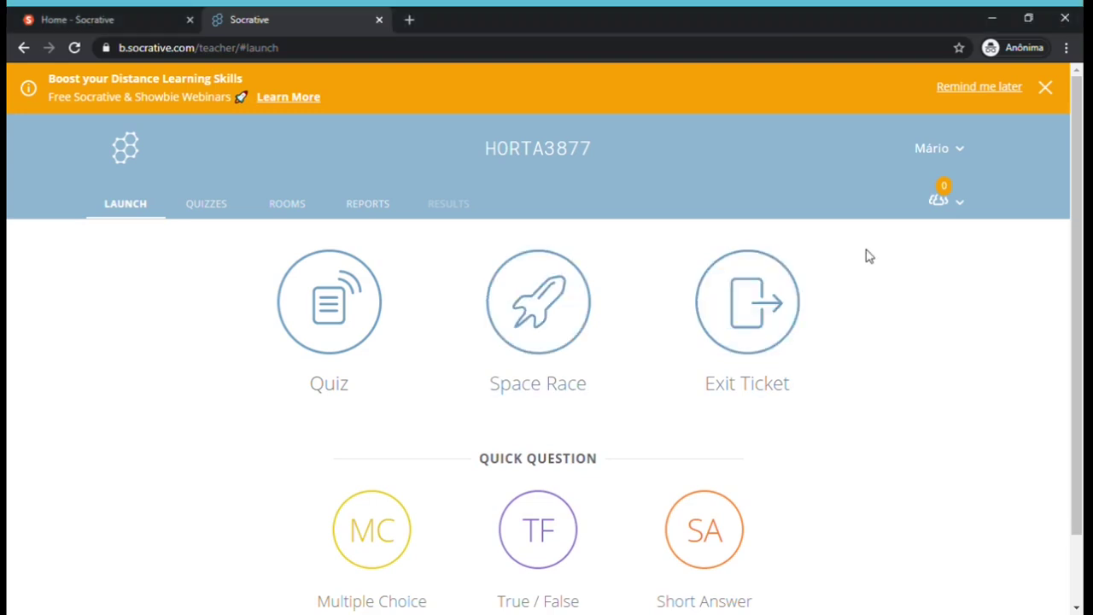
In Profile > Demographics, set Language to Português (Brasil) and save.
click(955, 155)
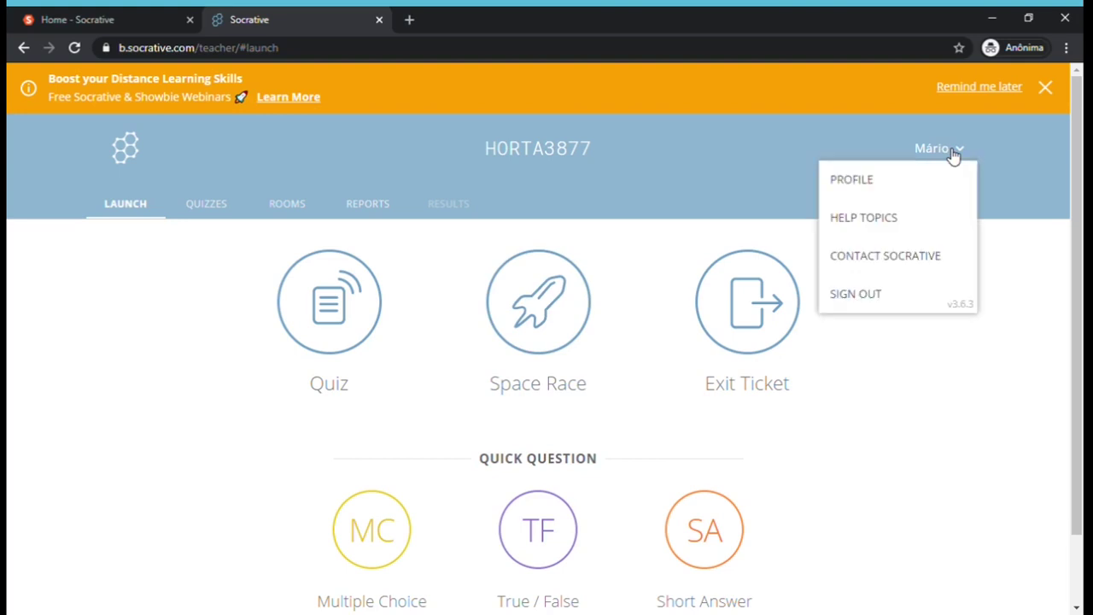
click(865, 183)
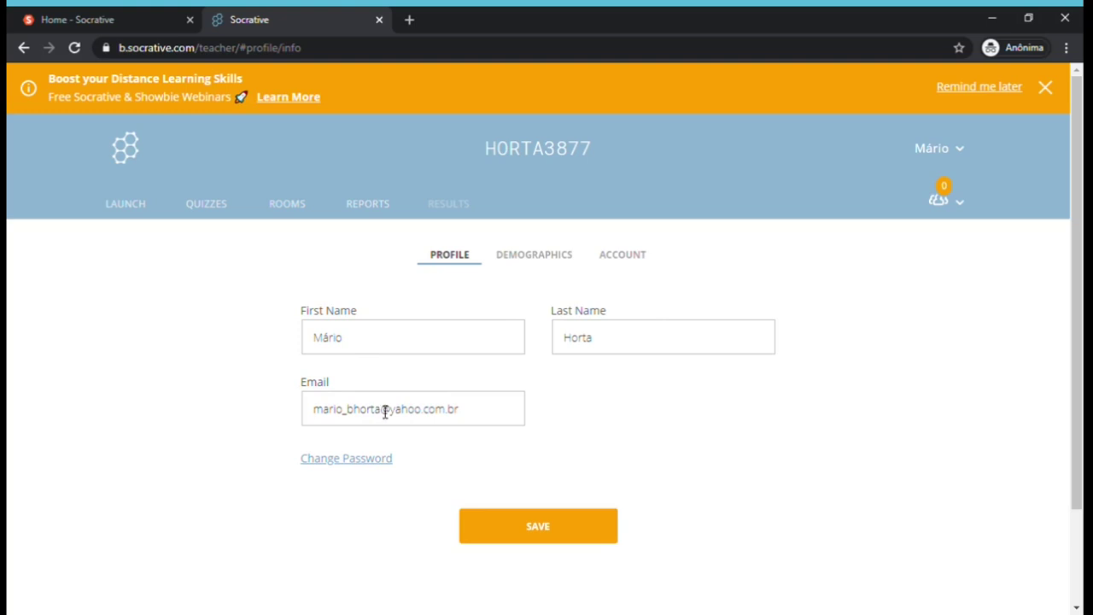
click(532, 261)
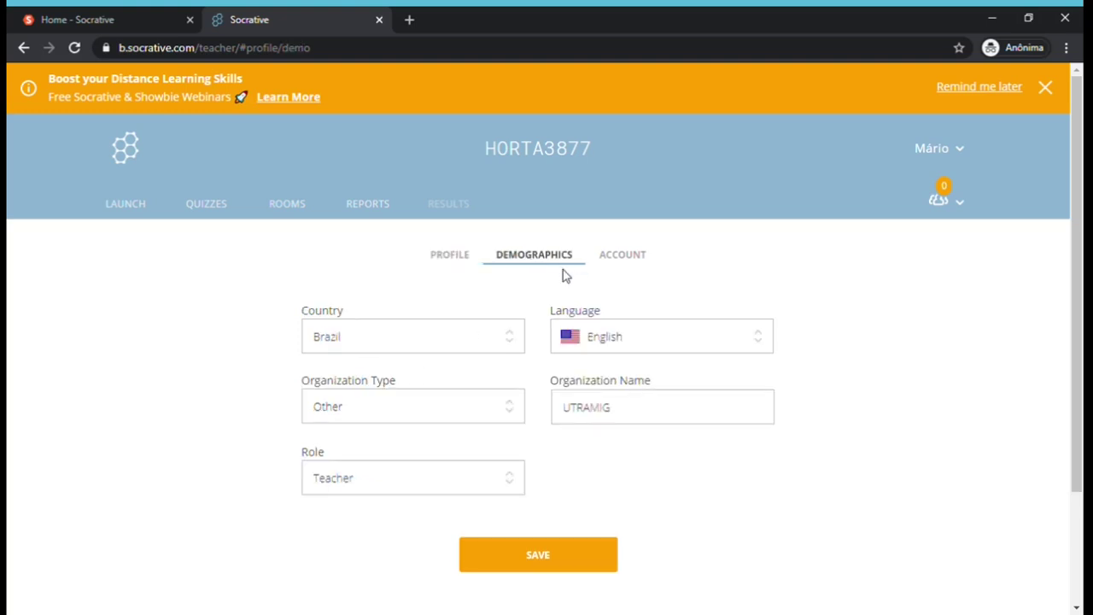
click(765, 345)
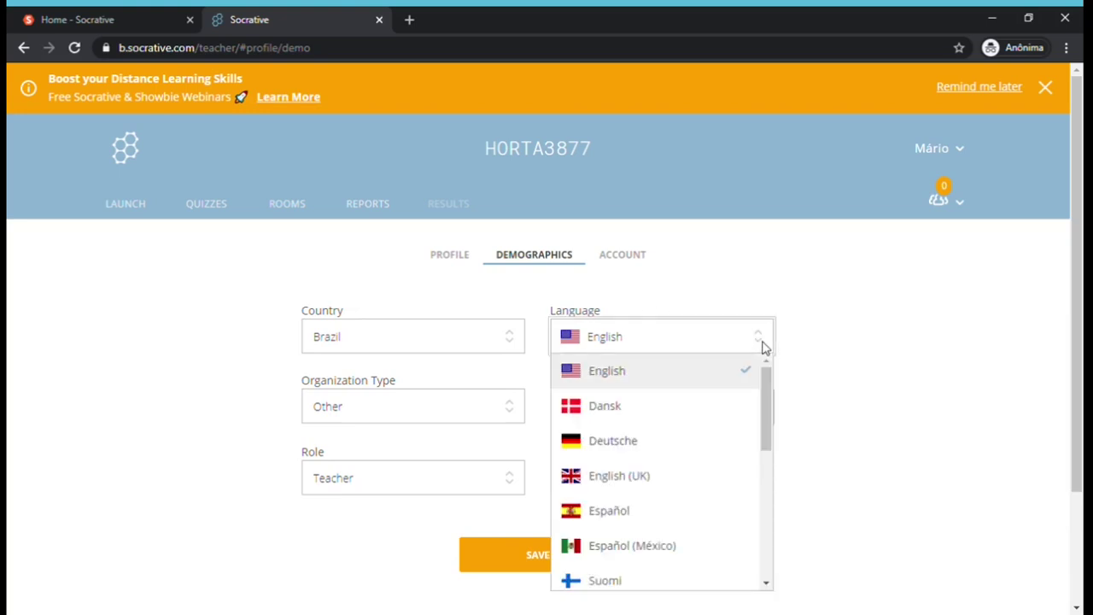
drag(763, 392, 764, 529)
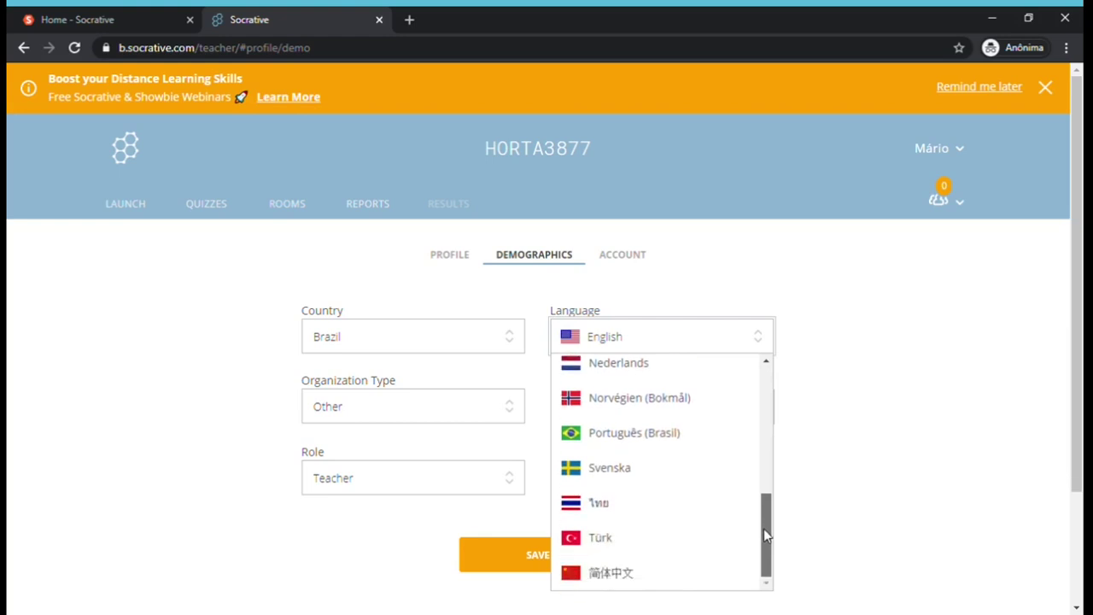
click(676, 432)
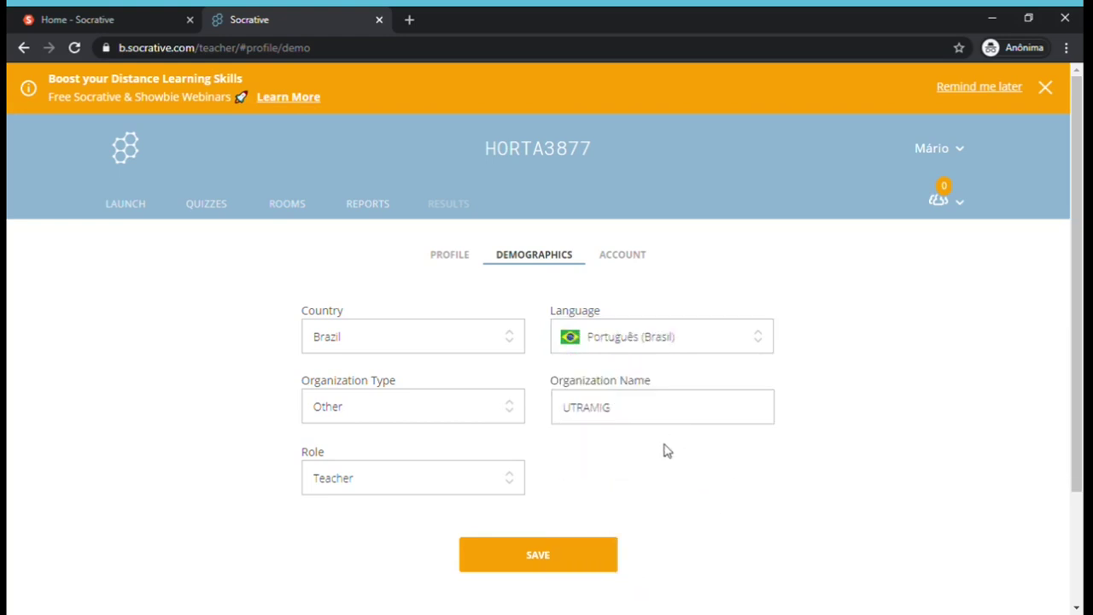
click(546, 549)
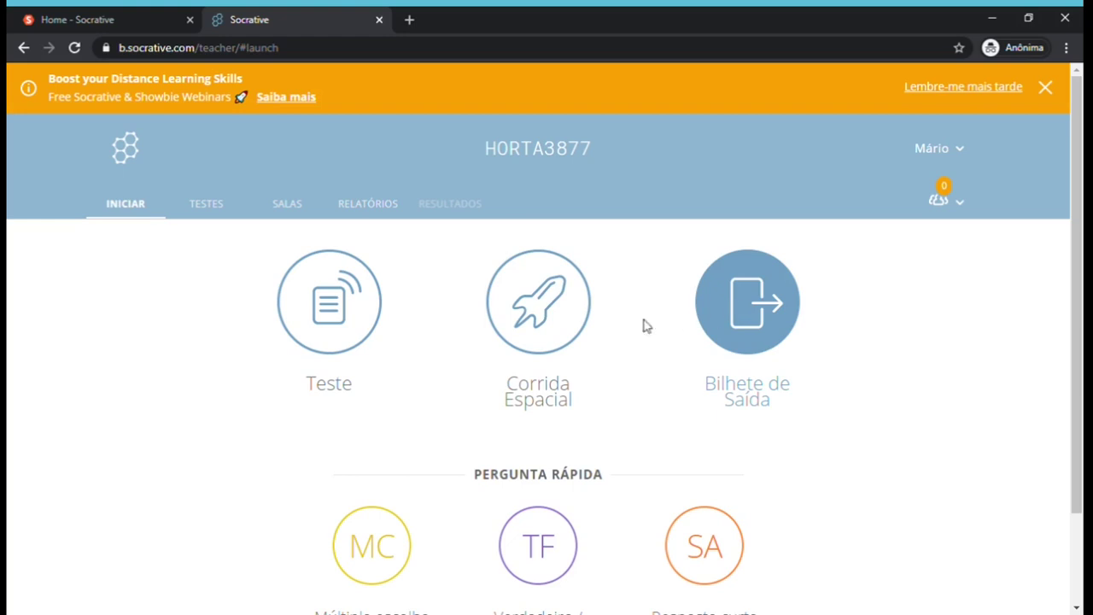
click(230, 210)
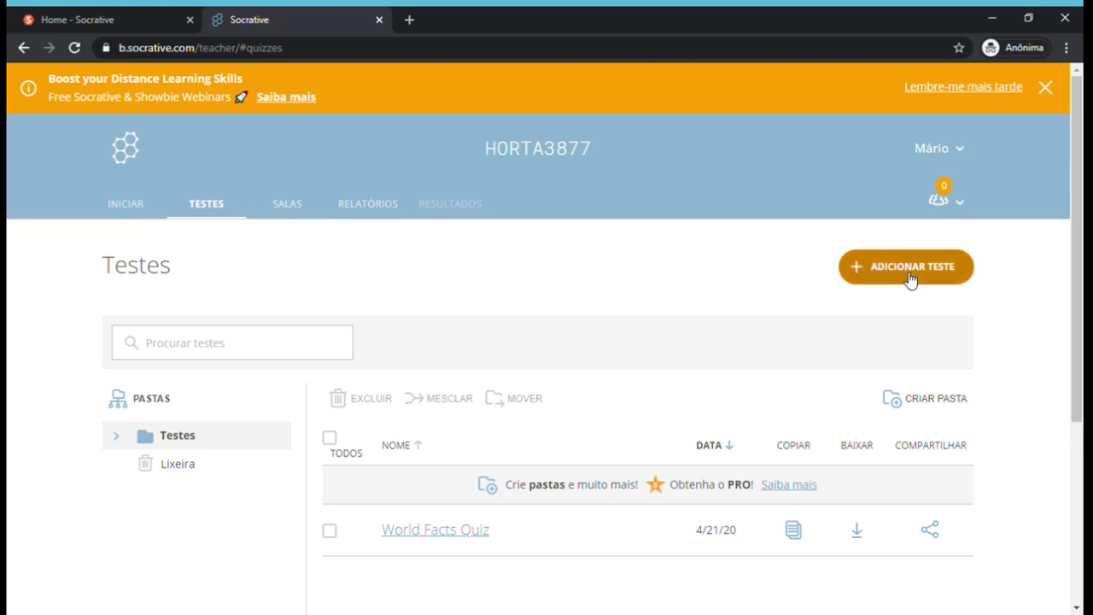
click(291, 214)
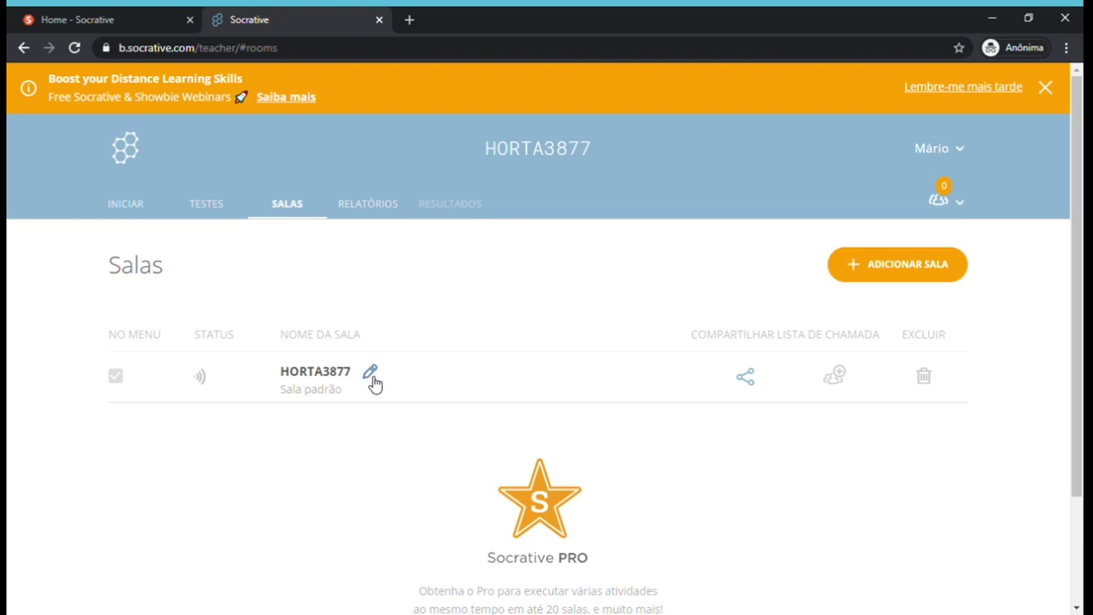
click(372, 209)
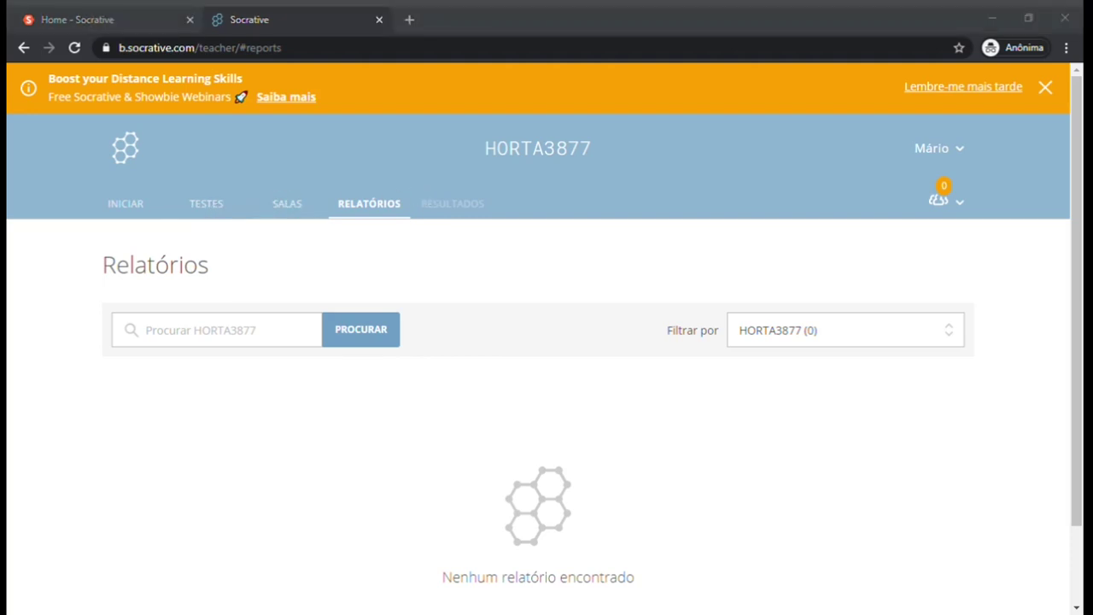
From the TESTES list, create a blank quiz via ADICIONAR TESTE > Criar novo.
click(477, 366)
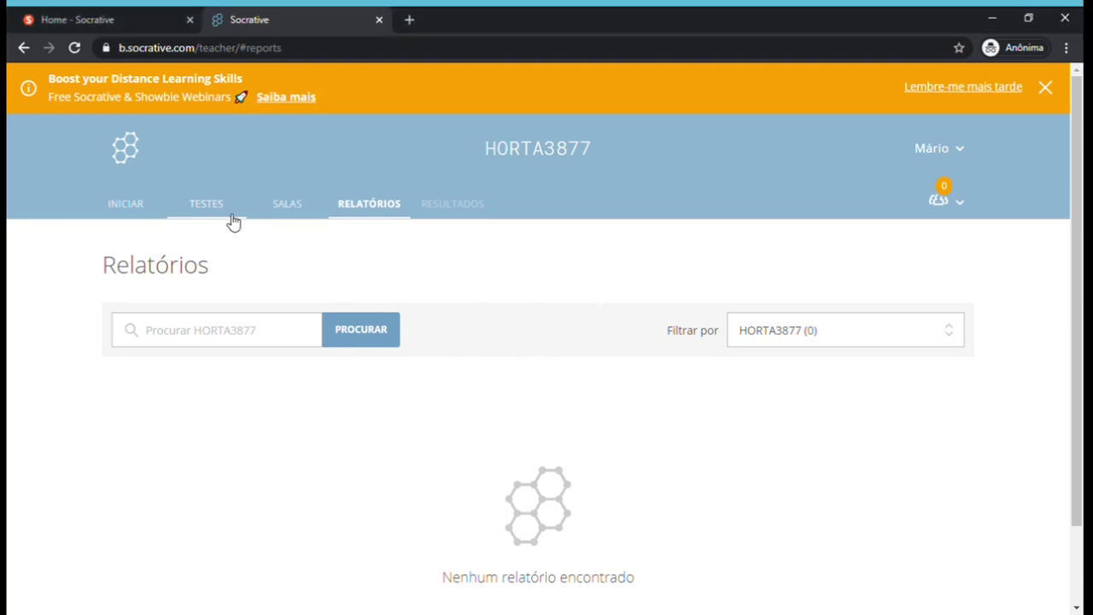
click(231, 221)
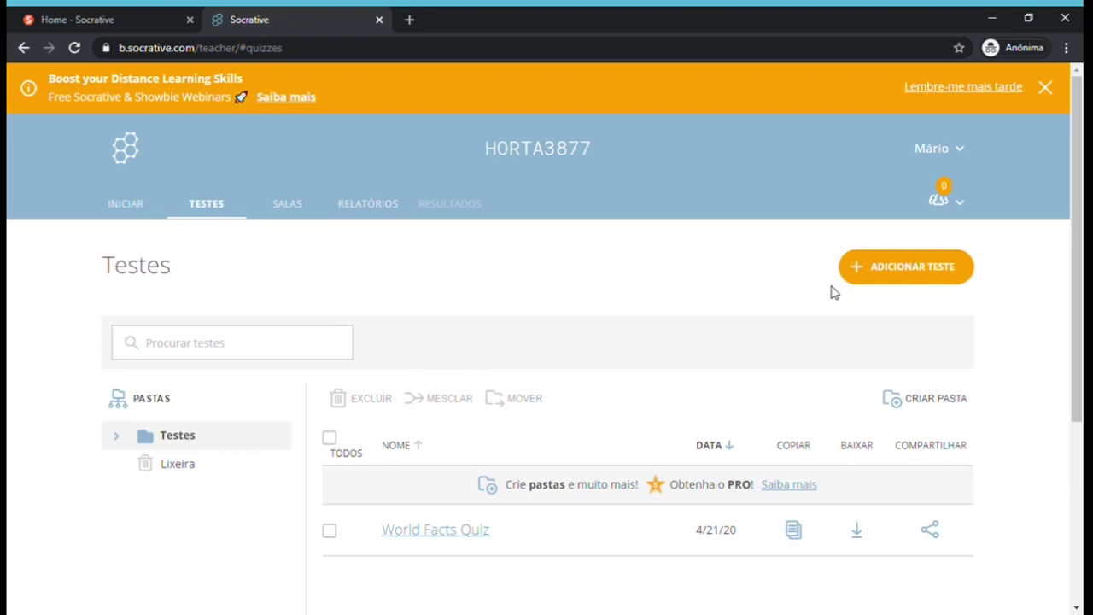
click(894, 278)
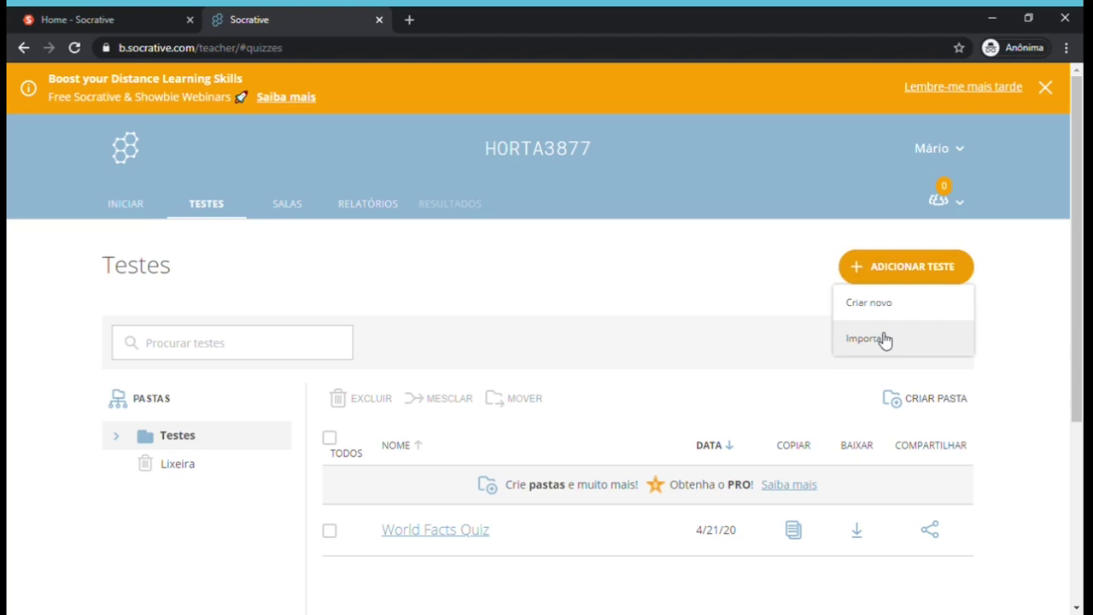
click(884, 304)
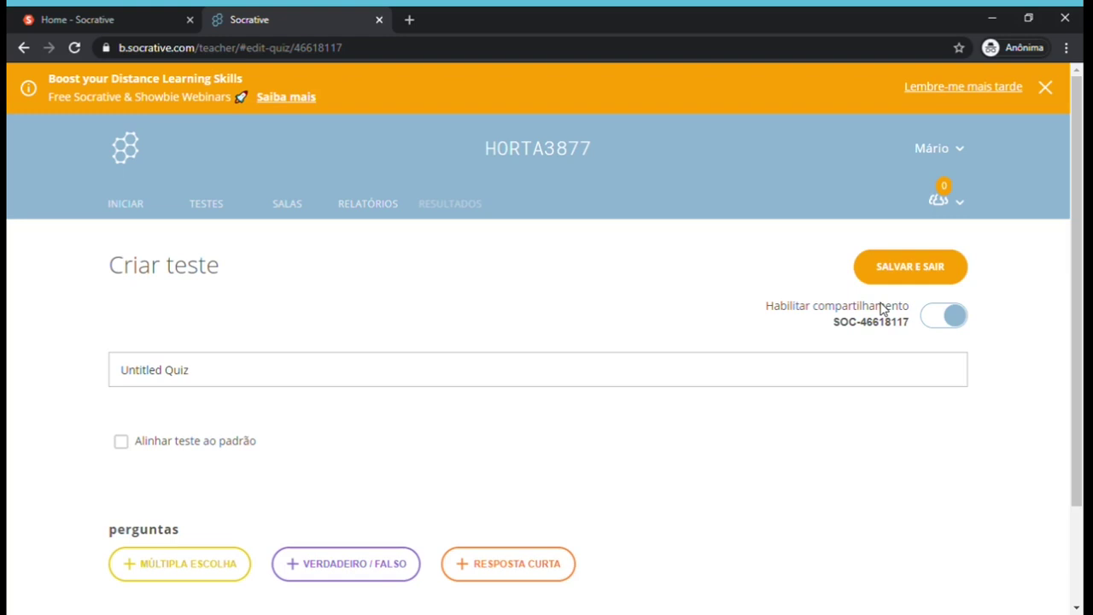
scroll(1080, 307, down, 1)
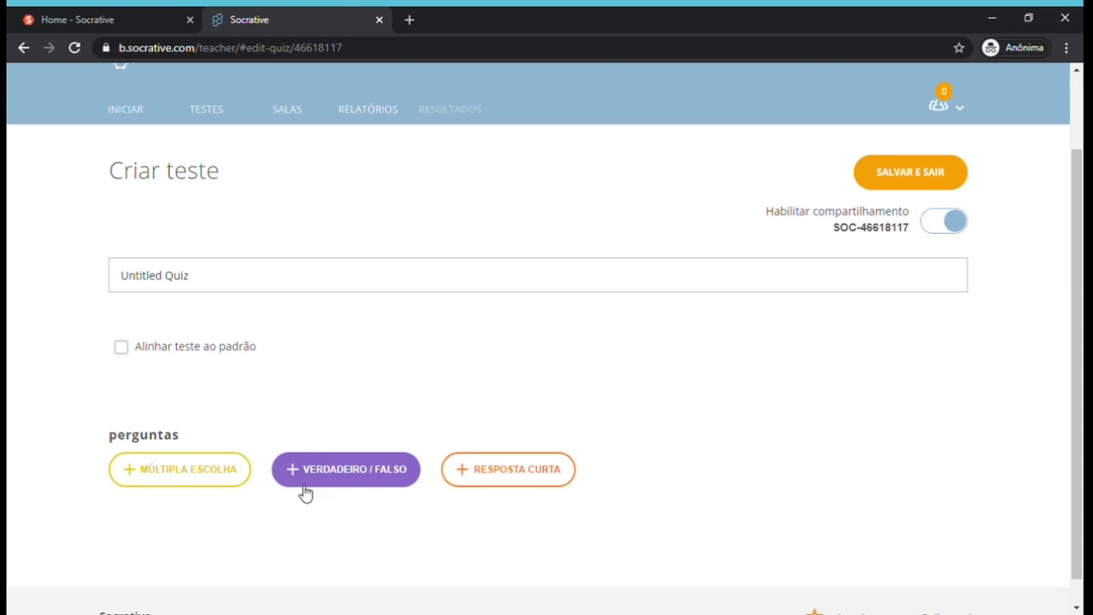
click(193, 476)
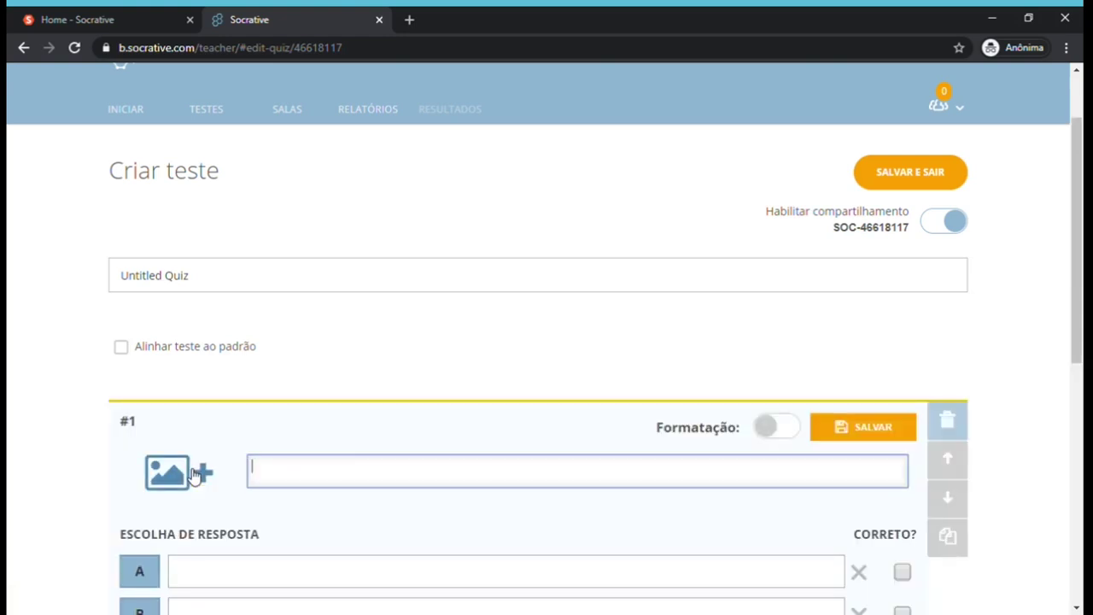
drag(1078, 240, 1081, 343)
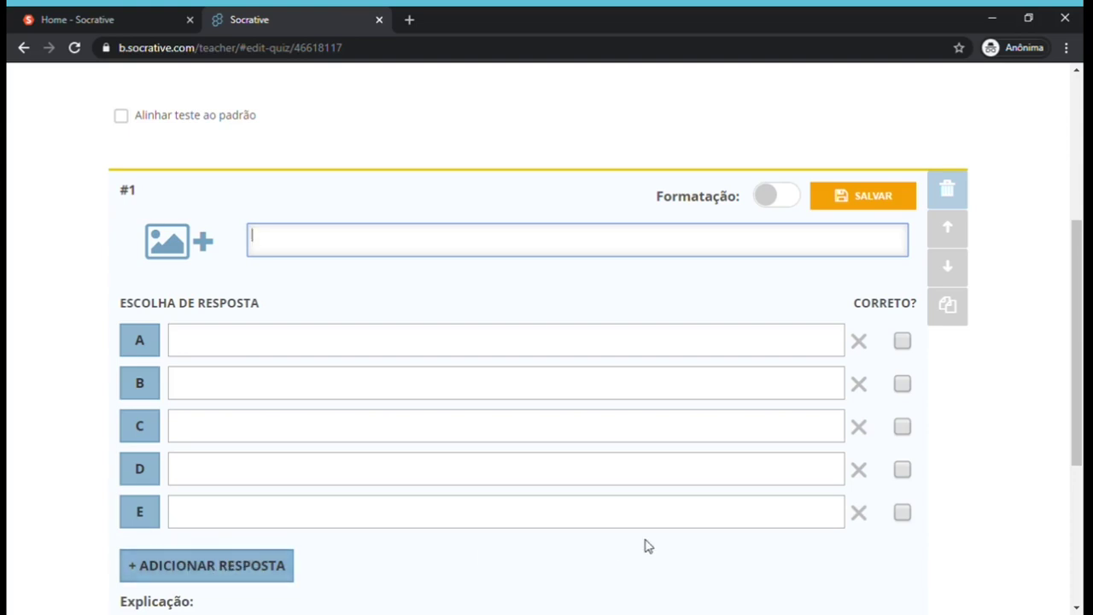
click(859, 514)
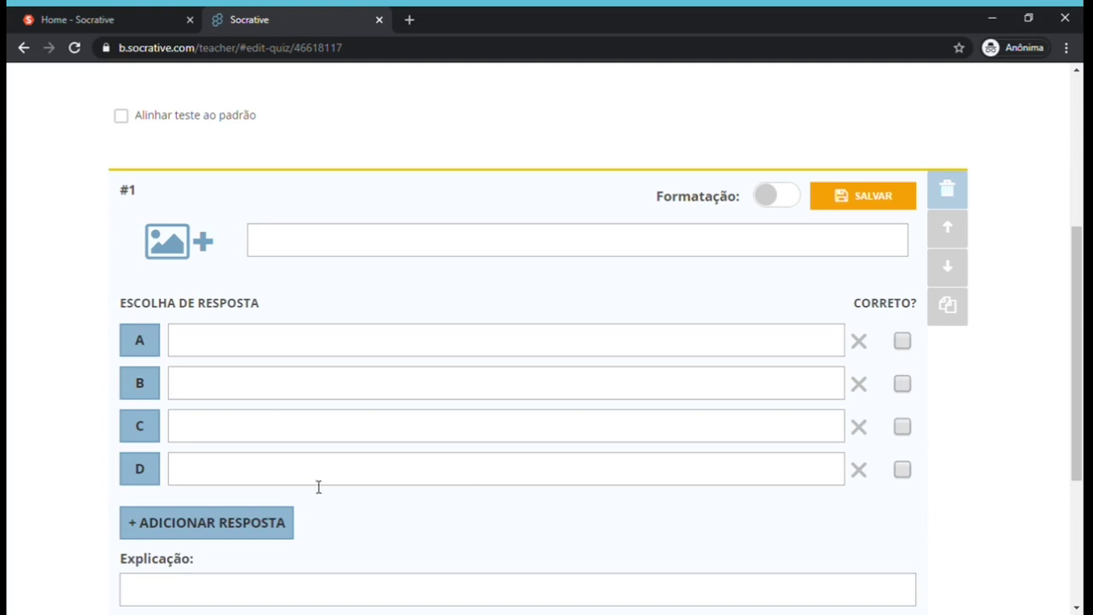
click(247, 527)
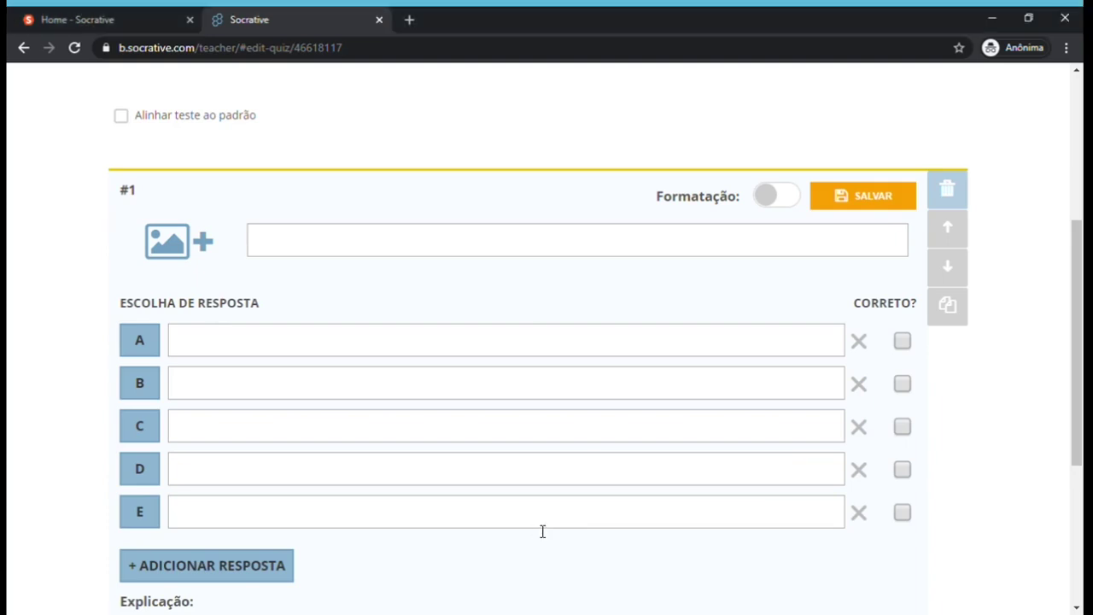
Paste the logic-gates question with statements I–III into question #1's prompt.
click(314, 253)
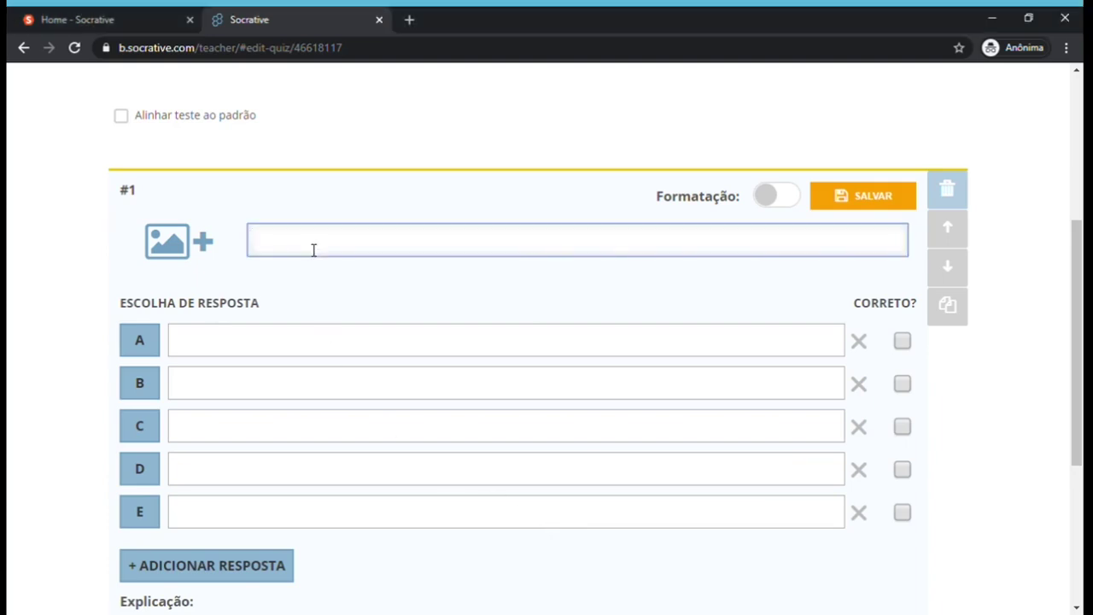
text(Se considerarmos que as portas lógicas, AND, OR, NAND, NOR possuem apenas duas entradas, e que a porta NOT apenas uma, determine nas expressões lógicas abaixo quantas portas lógicas são necessárias para construção dos circuitos na prática. De acordo com as expressões apresentadas na figura analise as afirmativas abaixo: I – O circuito das letras "a" e "d" necessitam de 6 portas lógicas II – O circuito das letras "b" e "c" necessitam de 5 portas lógicas III – O circuito da letra "c" necessita de 4 portas lógicas Após a análise é possível afirmar apenas que:)
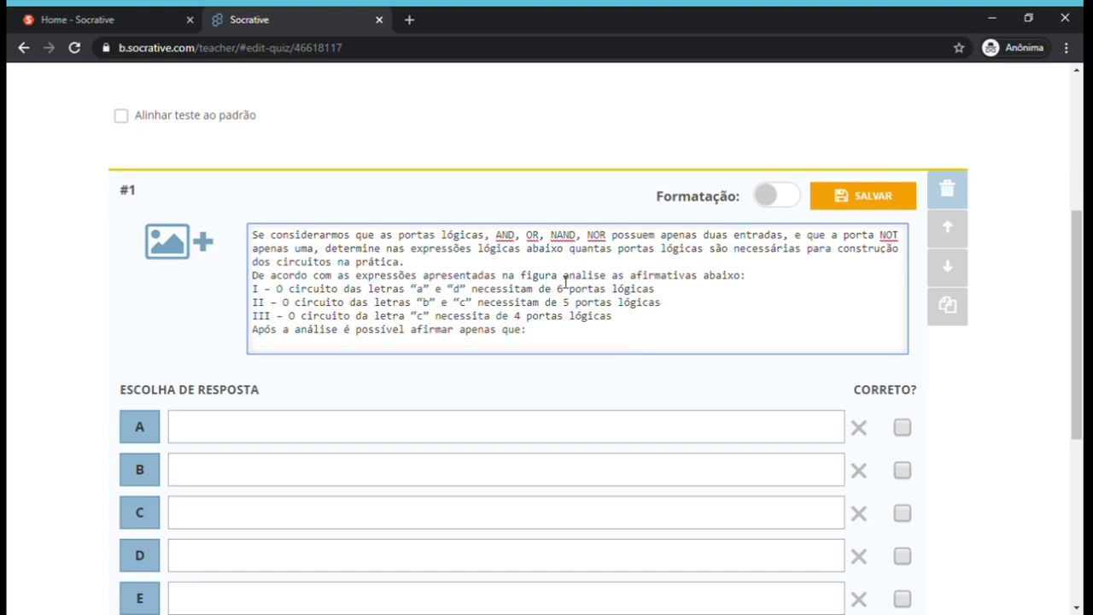
click(196, 248)
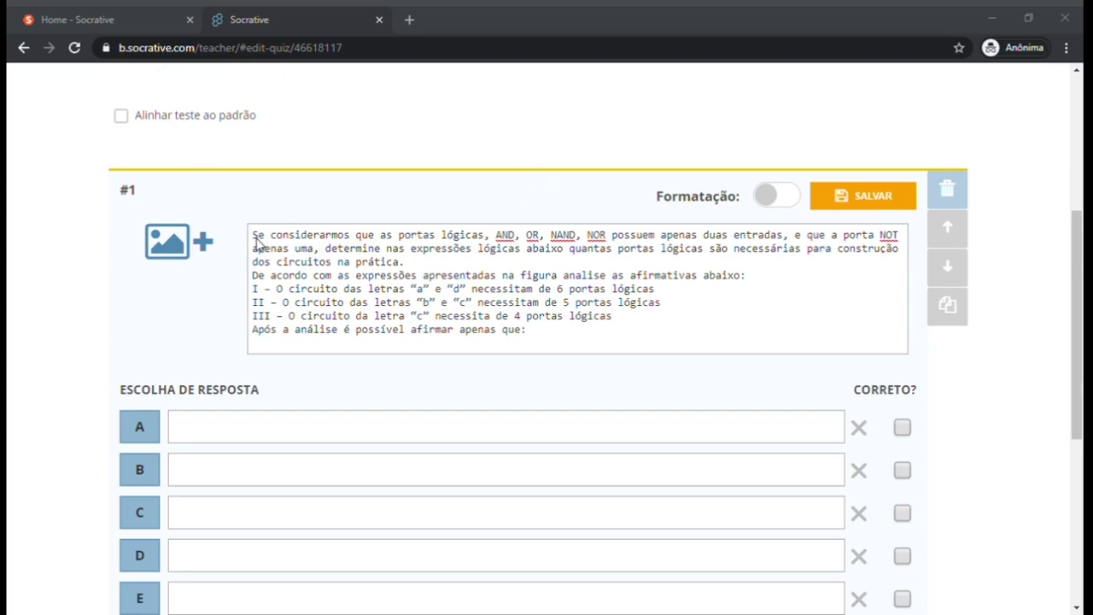
Attach the picture of logic expressions a)–d) to question #1.
click(192, 158)
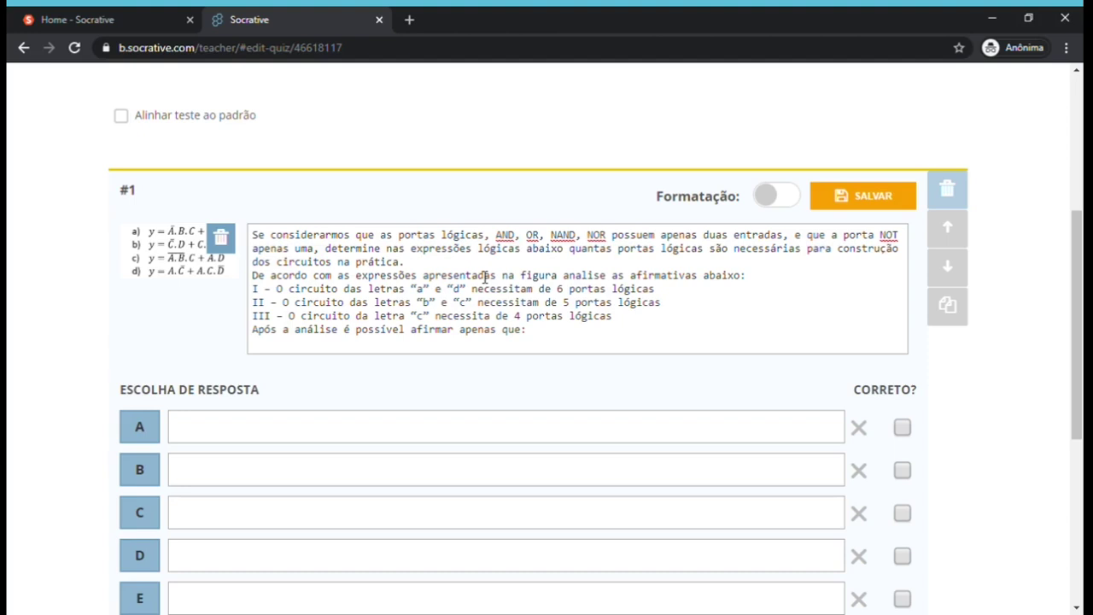
drag(1078, 304, 1080, 331)
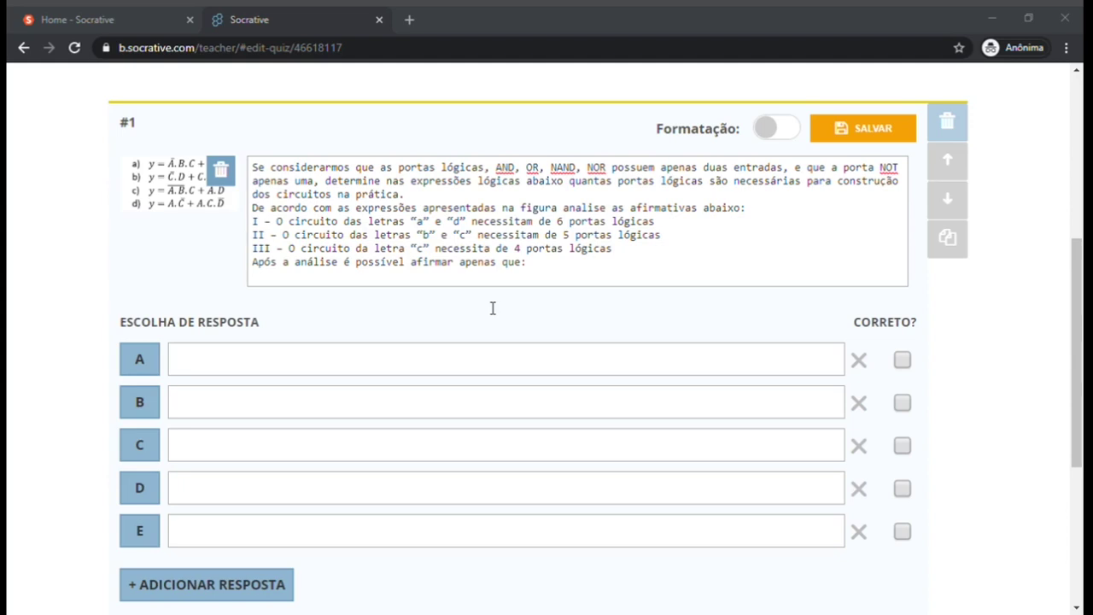
Paste the statement combinations into answers A–E and mark D (only I and III true) correct.
click(409, 357)
text(Apenas a afirmativa I é verdadeira.)
key(alt+Tab)
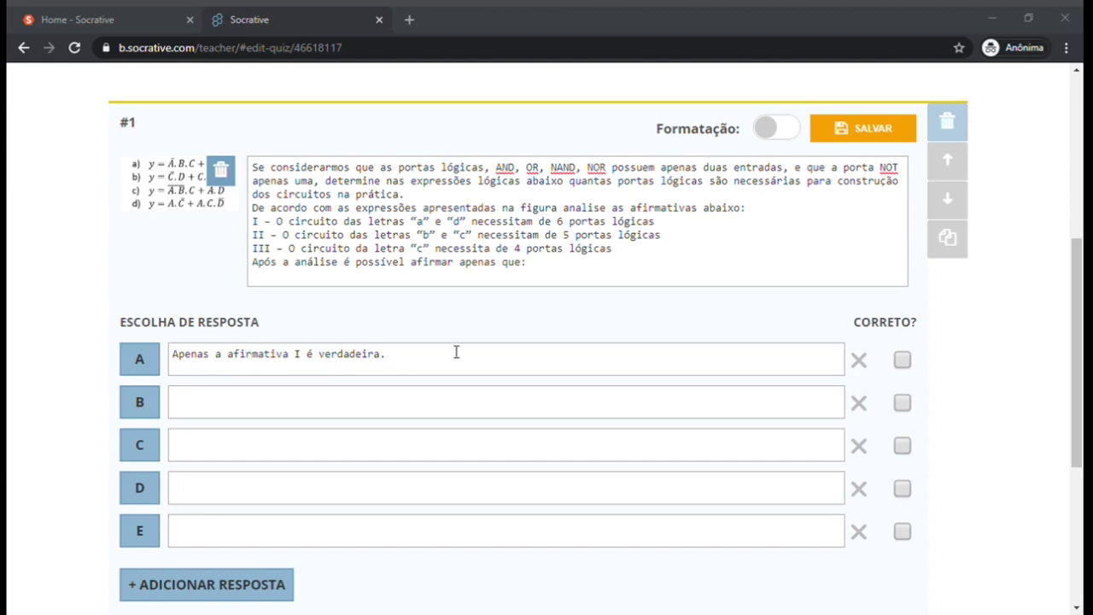
click(502, 350)
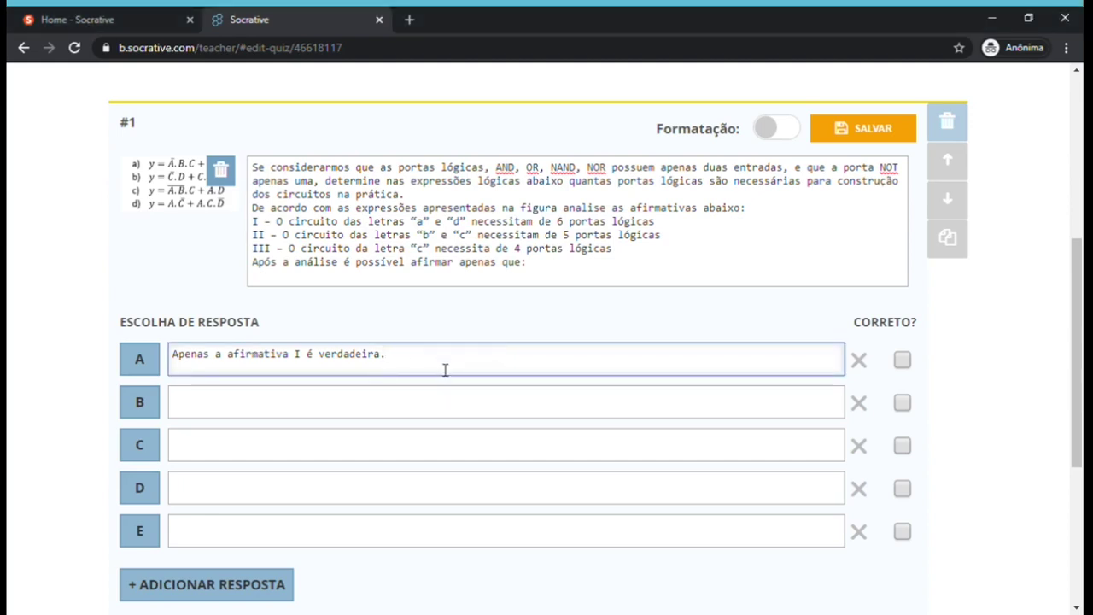
click(389, 414)
text(Apenas a afirmativa II é verdadeira.)
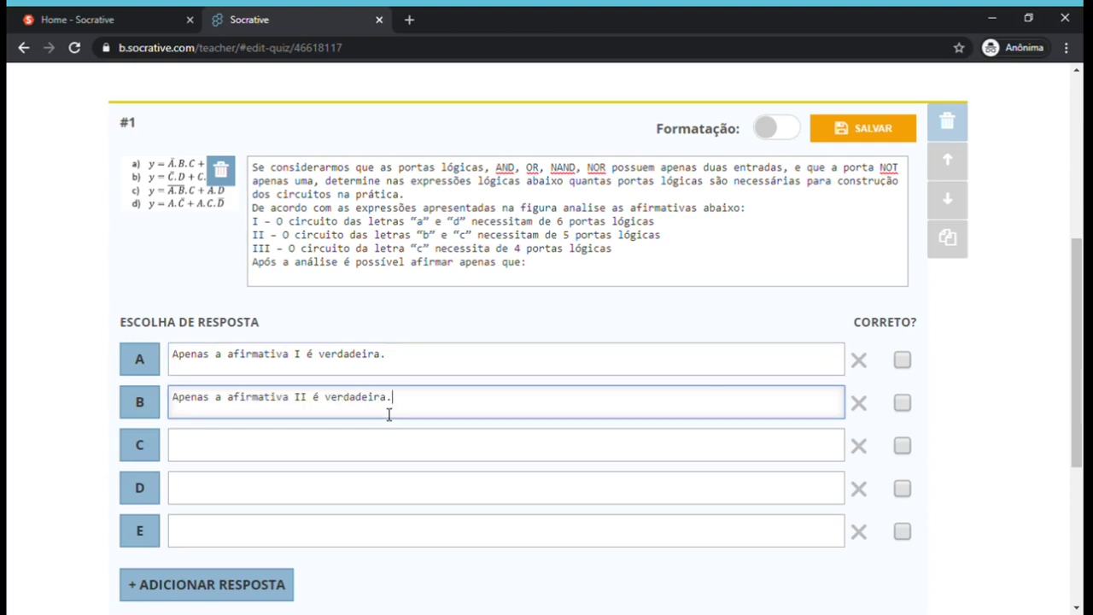
key(alt+Tab)
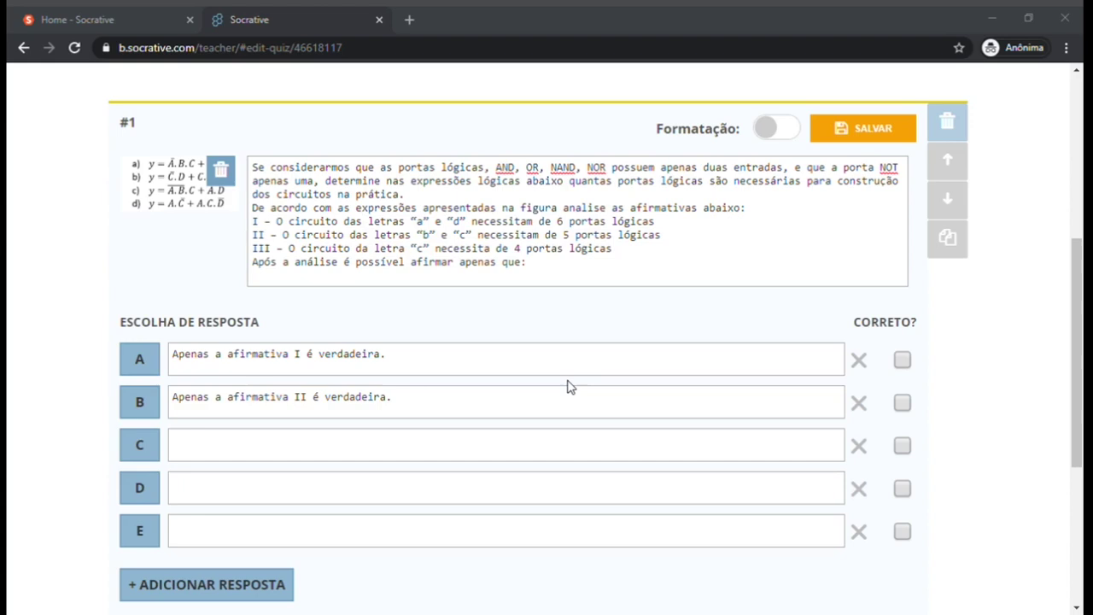
click(1022, 435)
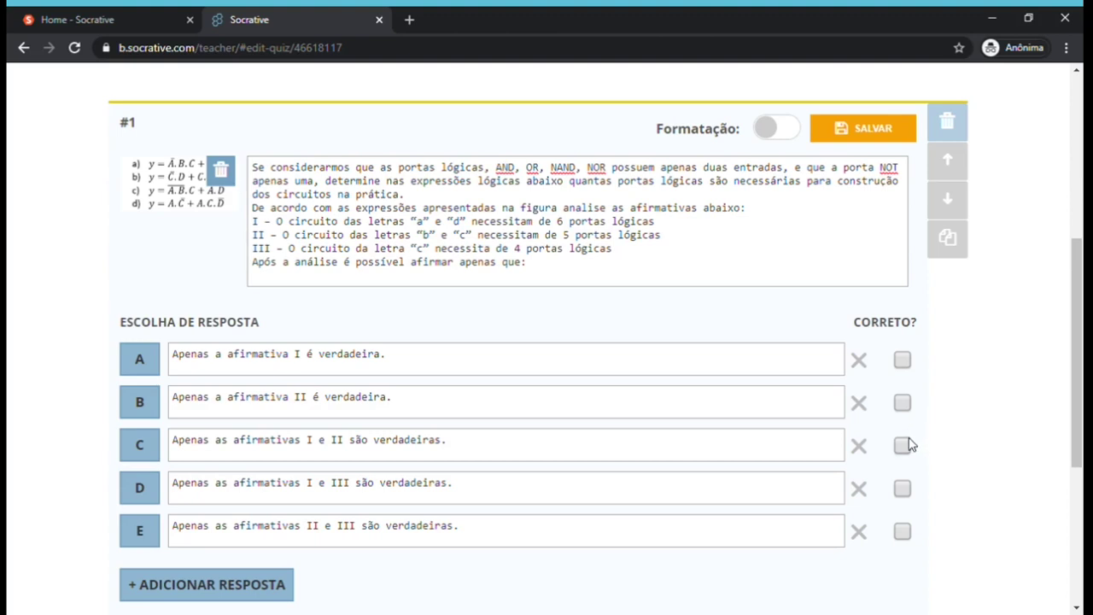
click(903, 490)
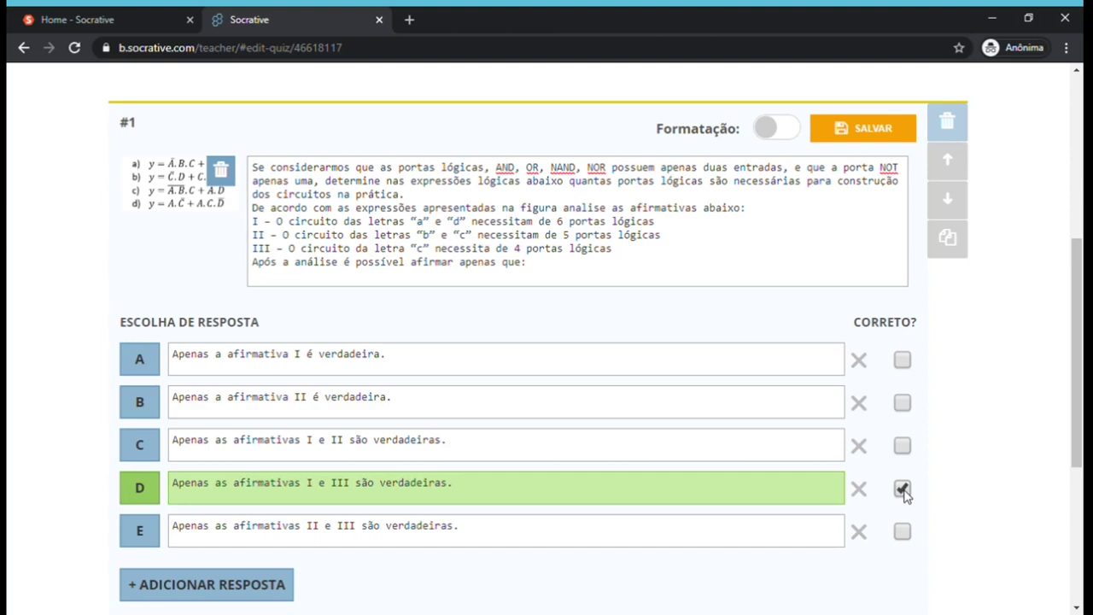
drag(1076, 400, 1083, 438)
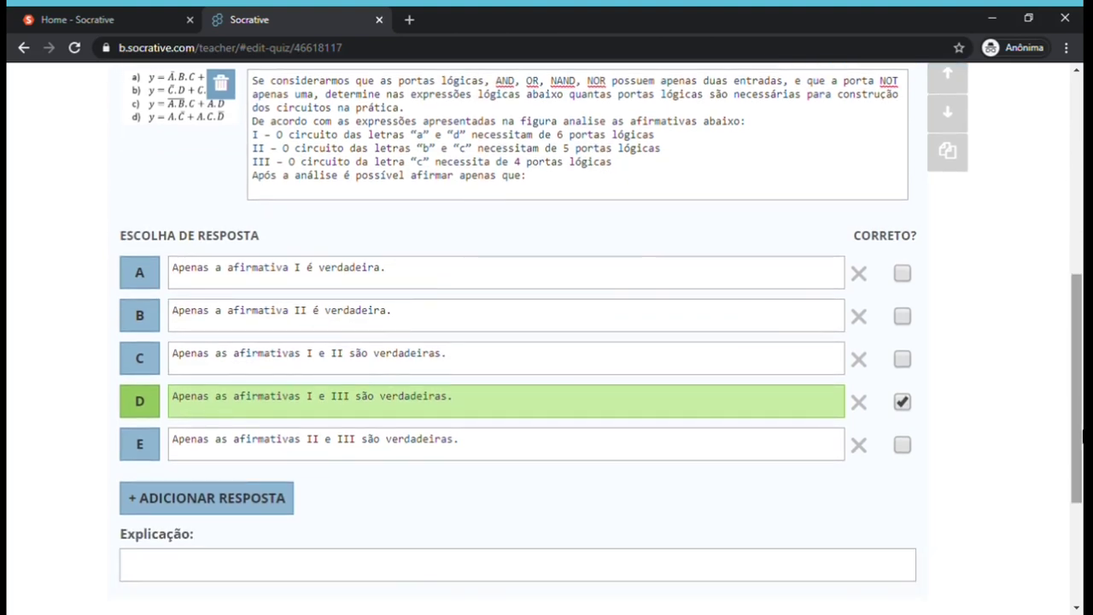
Enter 'Na alternativa II será necessário 5 portas lógicas.' in question #1's Explicação field.
click(470, 569)
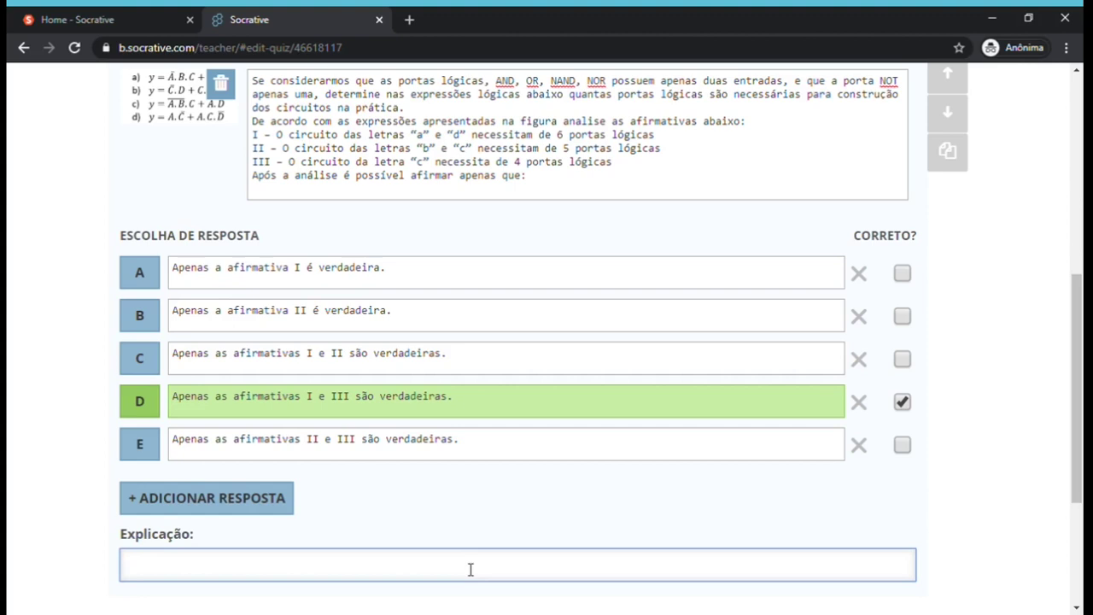
text(Na alternativa II será )
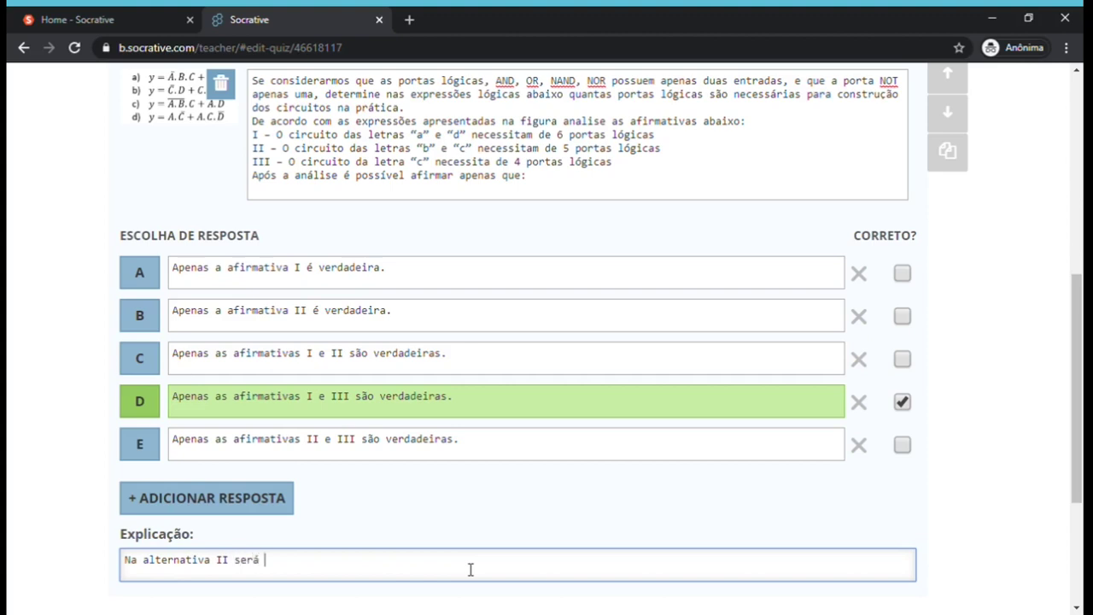
text(necessário 5 porta)
key(BackSpace)
text(s)
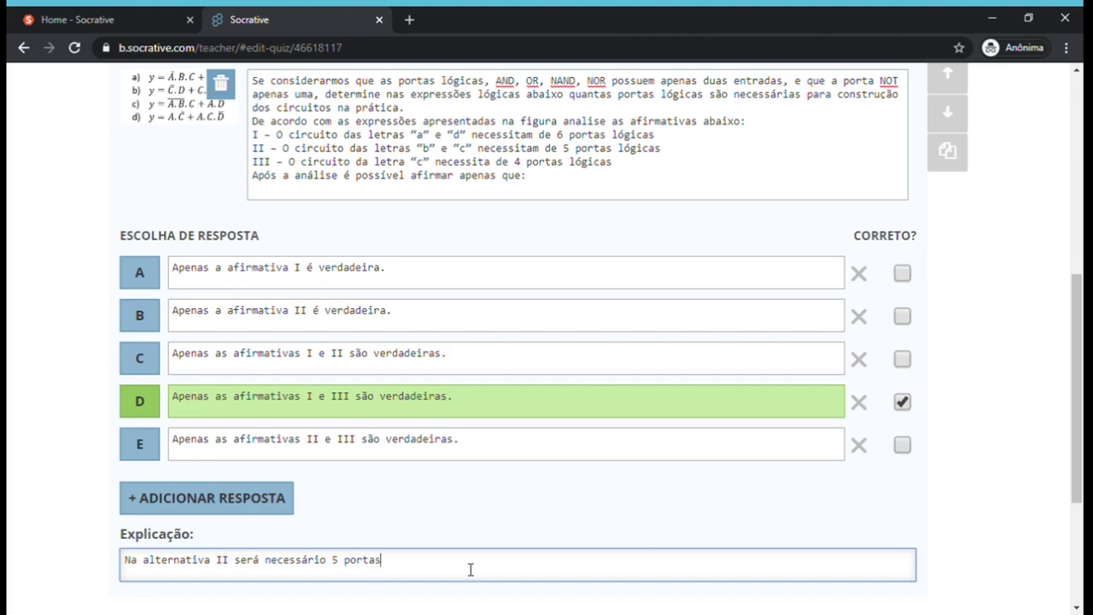
text( lógicas)
key(BackSpace)
text(.)
Save question #1 with SALVAR and scroll down to review the finished question.
drag(1077, 427, 1068, 314)
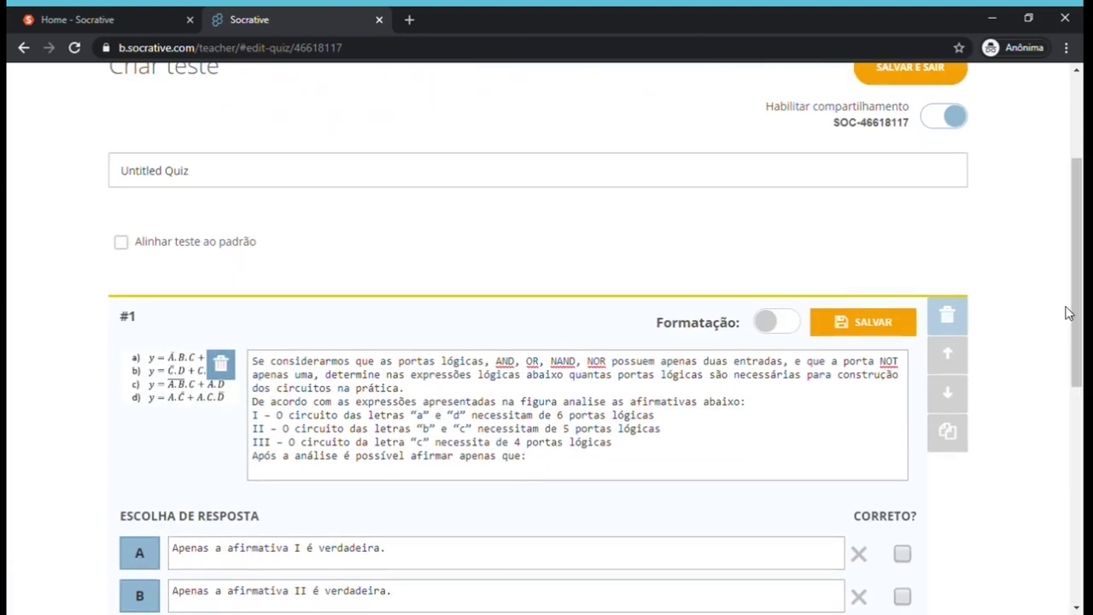
click(873, 330)
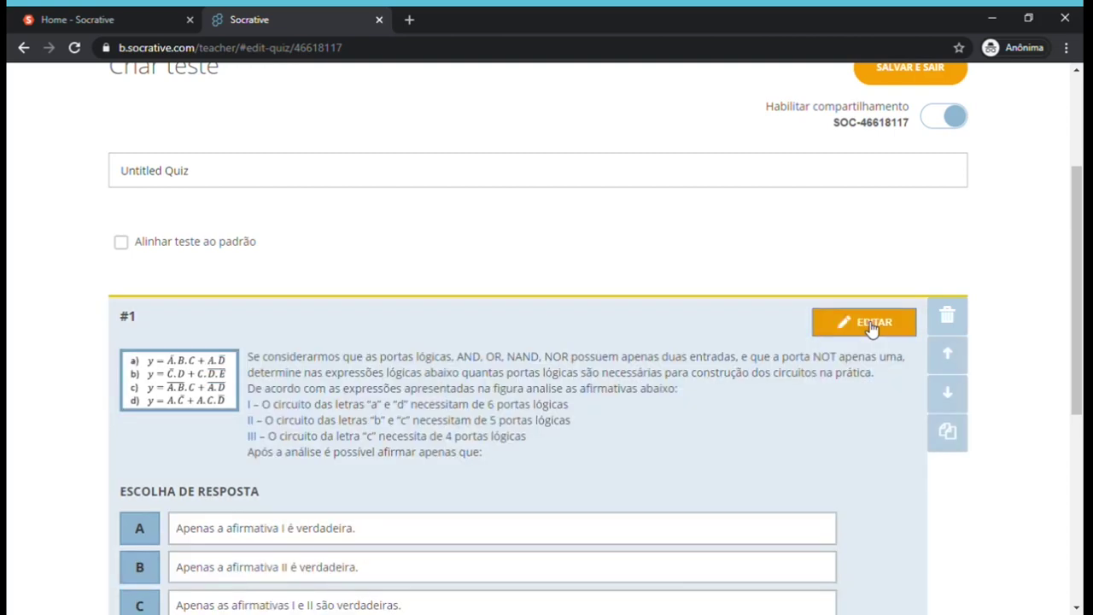
drag(1083, 263, 1083, 342)
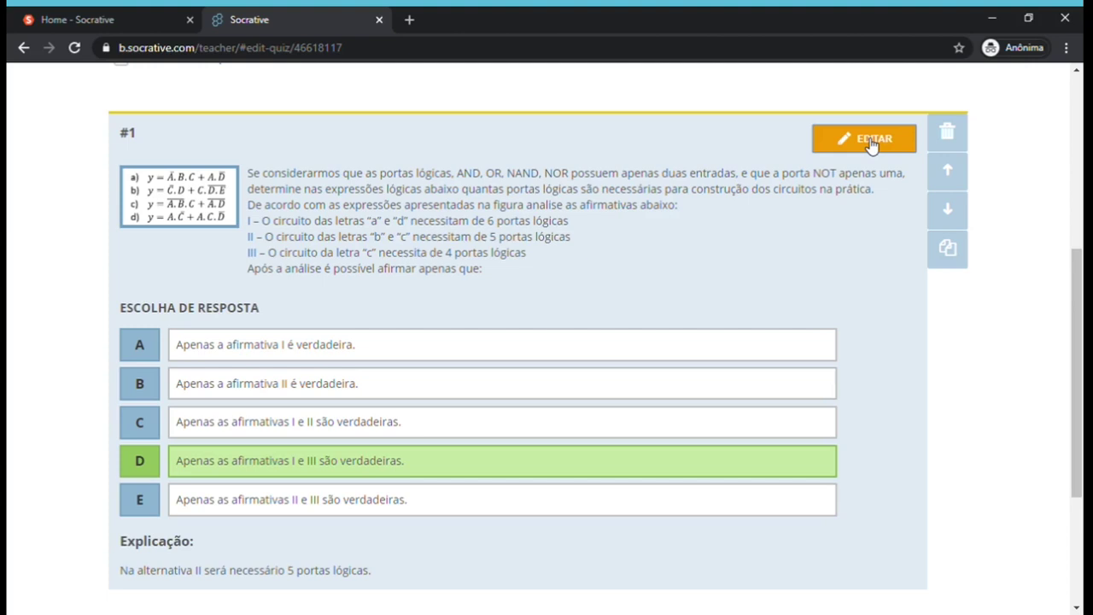
drag(1079, 287, 1081, 389)
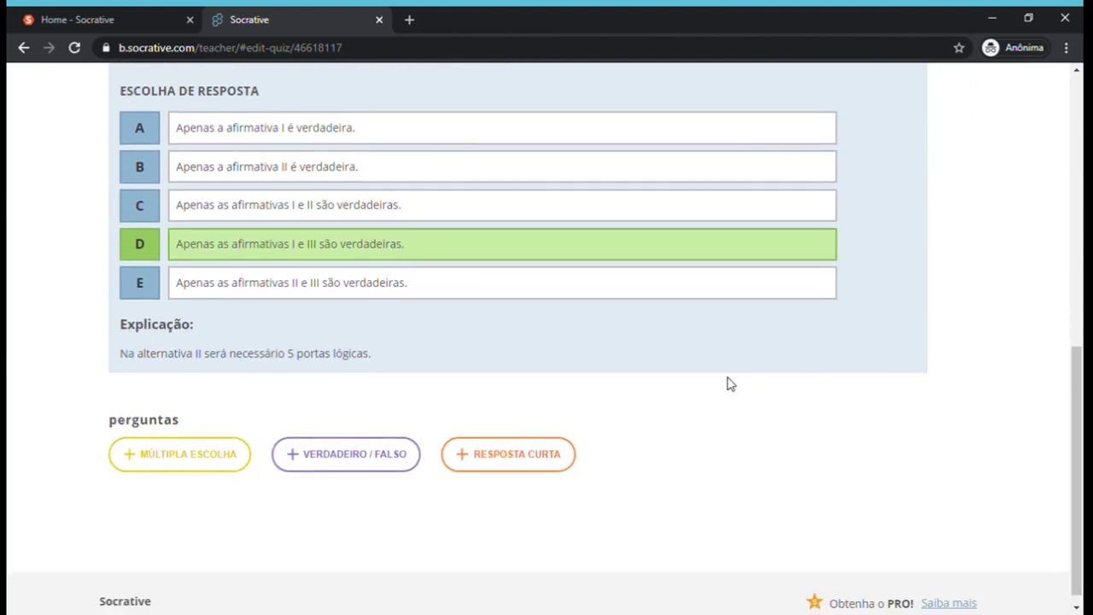
Add true/false question #2 and paste its prepared prompt text.
click(355, 456)
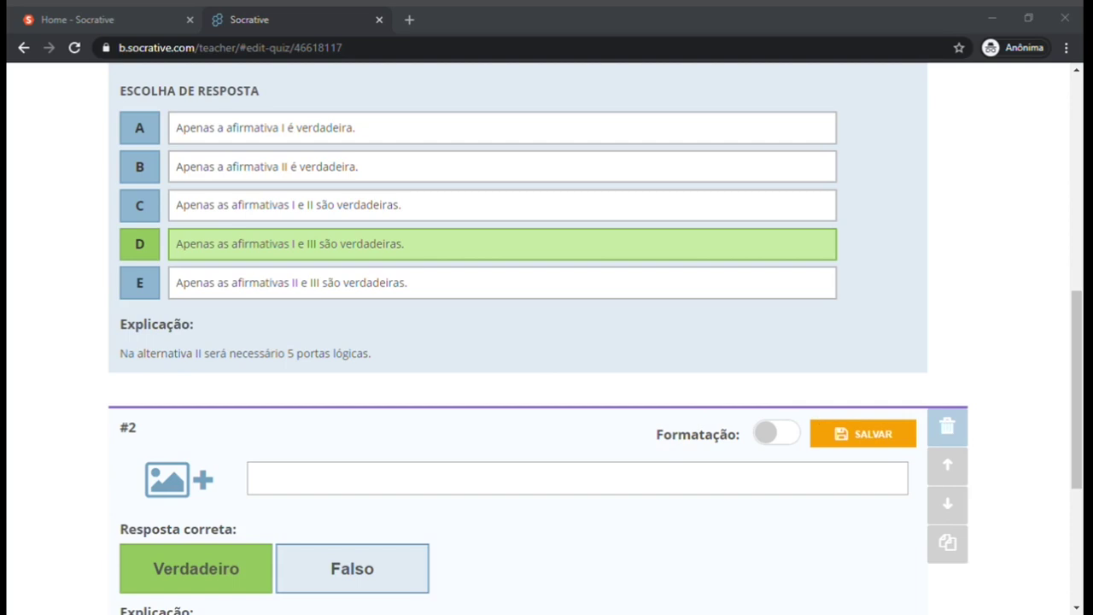
key(alt+Tab)
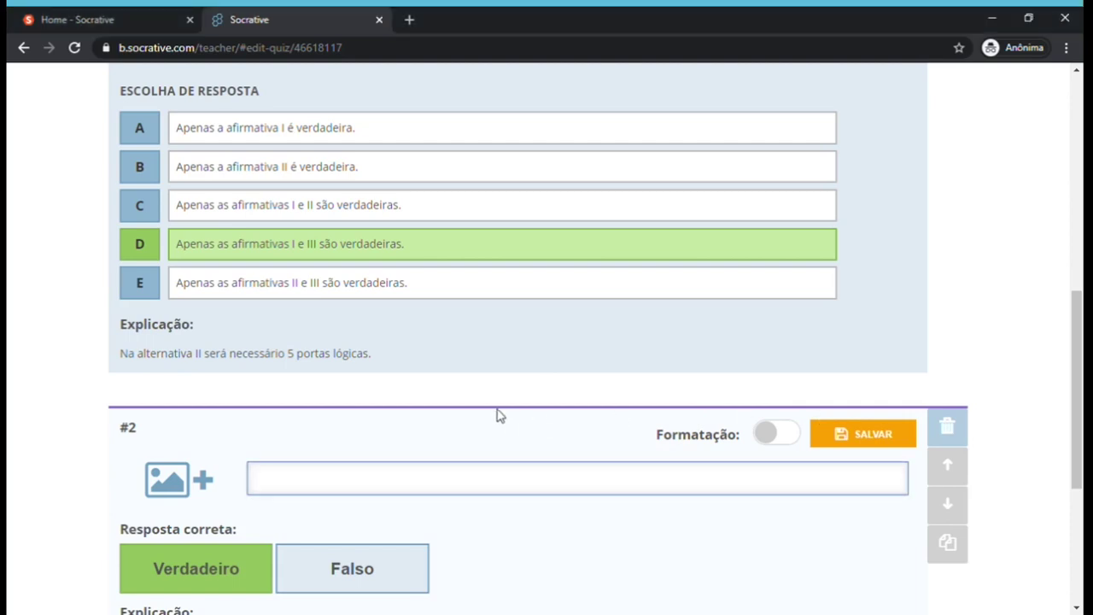
text(A figura representa um circuito lógico. Em conjunto foi apresentado uma expressão lógica que o representa. De acordo com o apresentado é possível afirmar que a expressão e o circuito lógico representam a mesma coisa? Determine a veracidade ou a falsidade desta afirmação.)
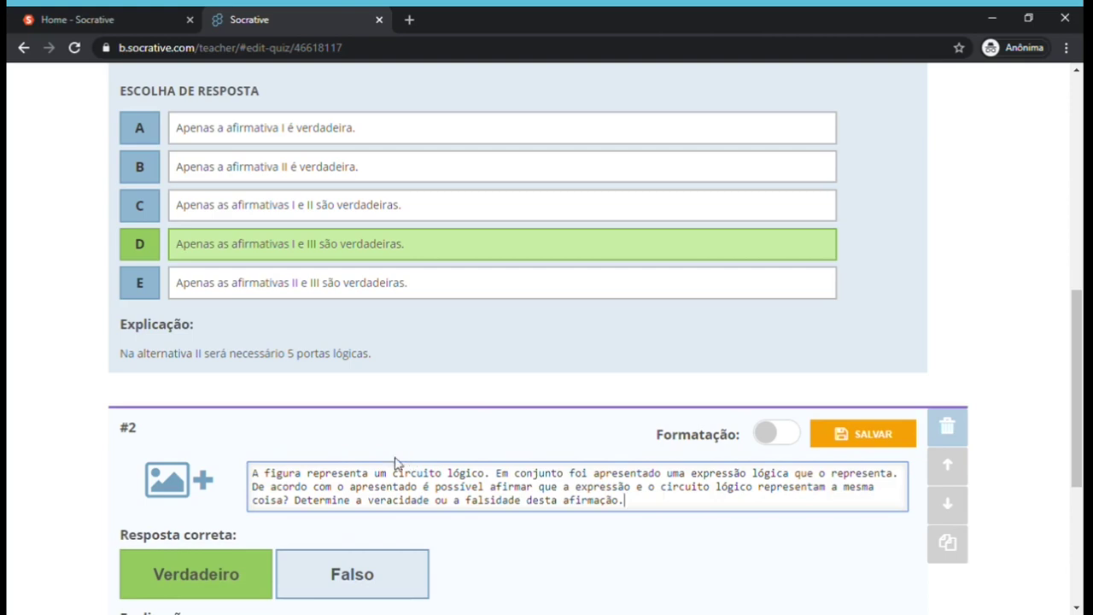
Attach the circuit figure, keep Verdadeiro as the correct answer, and save question #2.
click(187, 485)
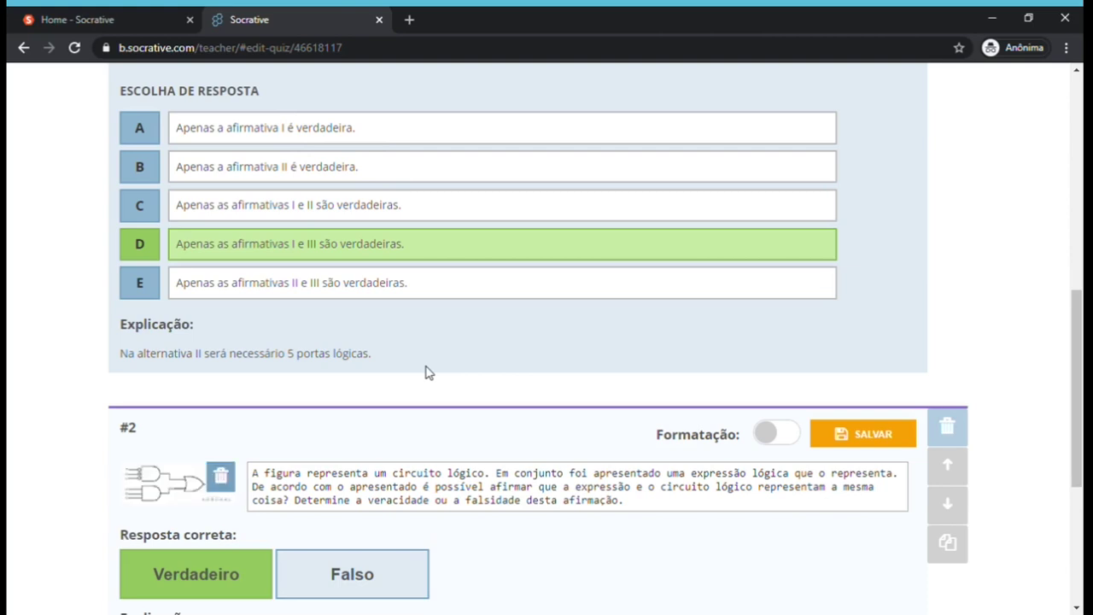
drag(1078, 312, 1081, 385)
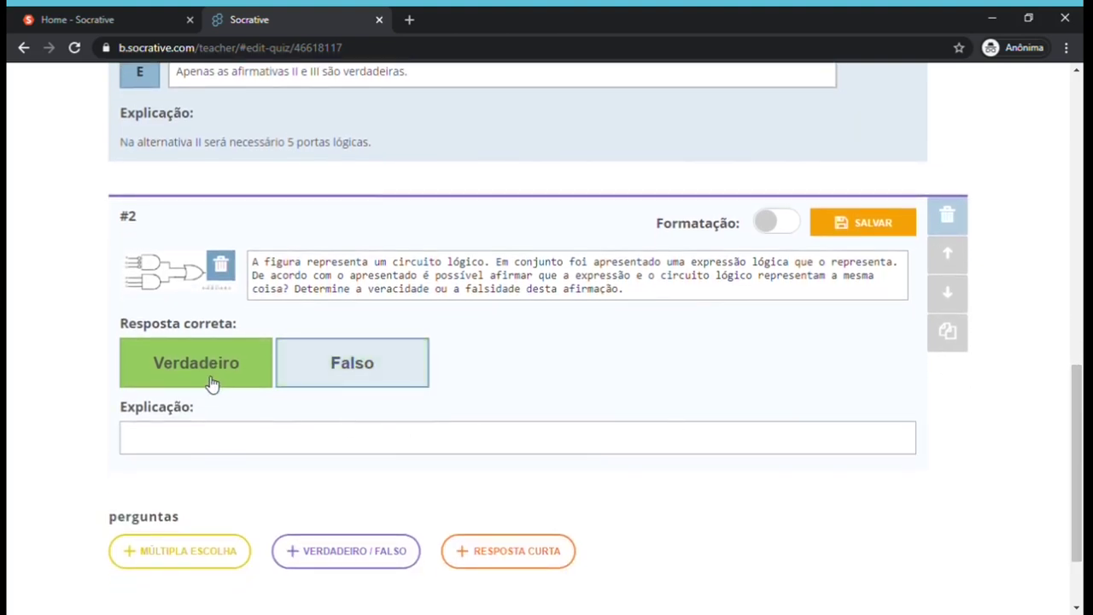
click(313, 378)
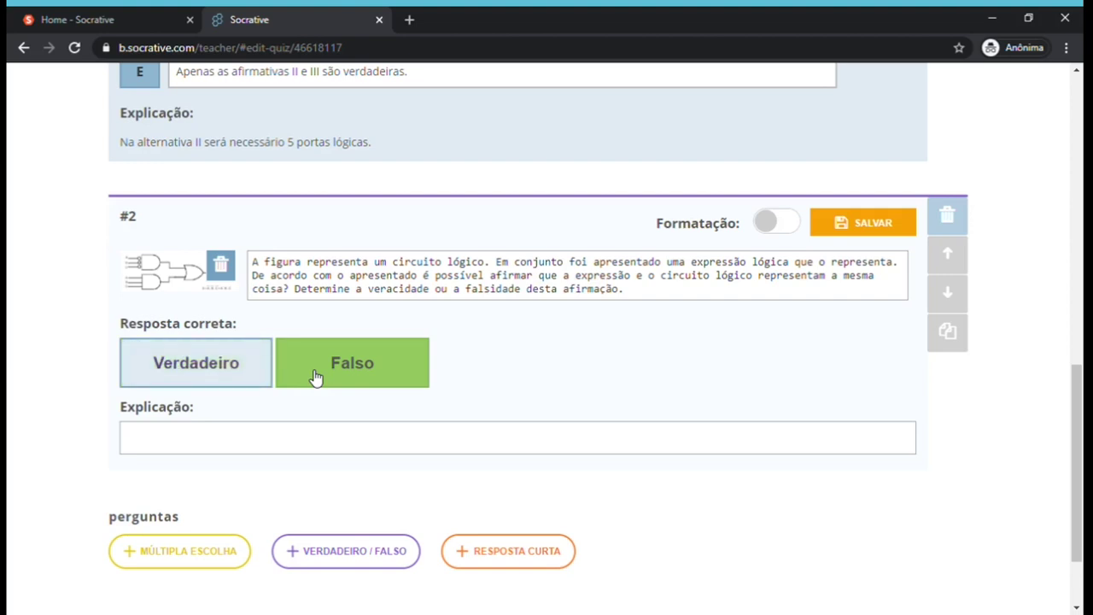
click(252, 362)
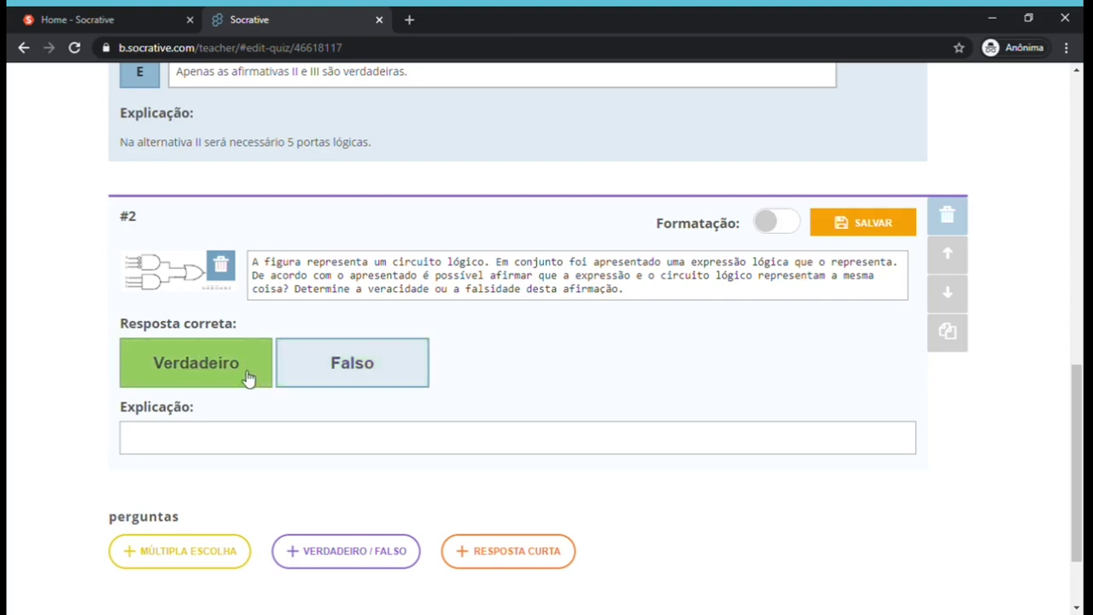
click(233, 441)
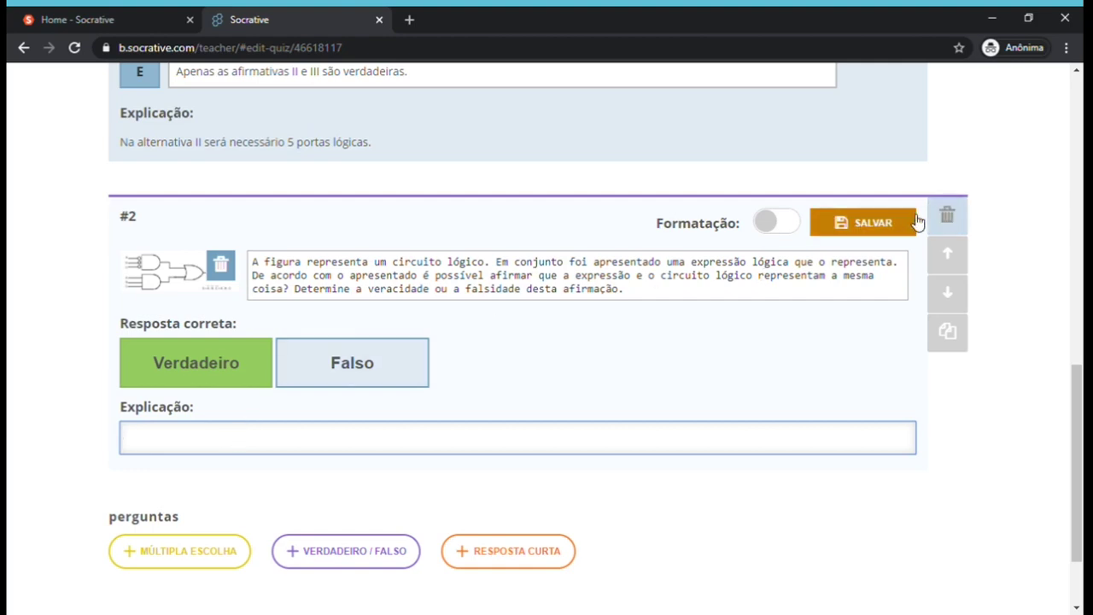
click(891, 229)
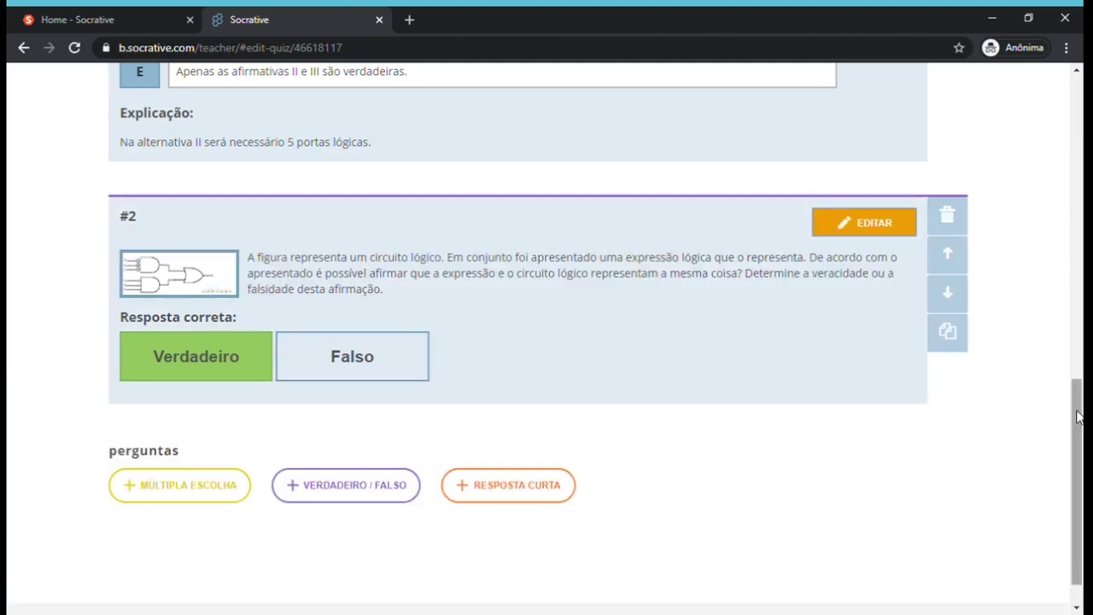
scroll(1078, 416, down, 1)
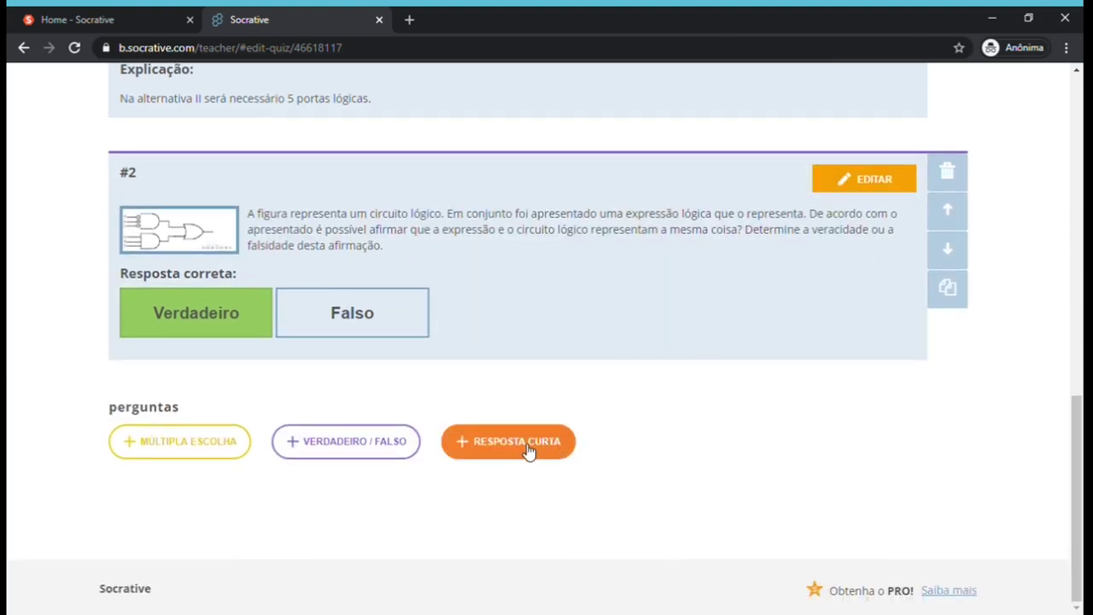
Add an empty short-answer question #3 below the true/false question #2.
click(529, 451)
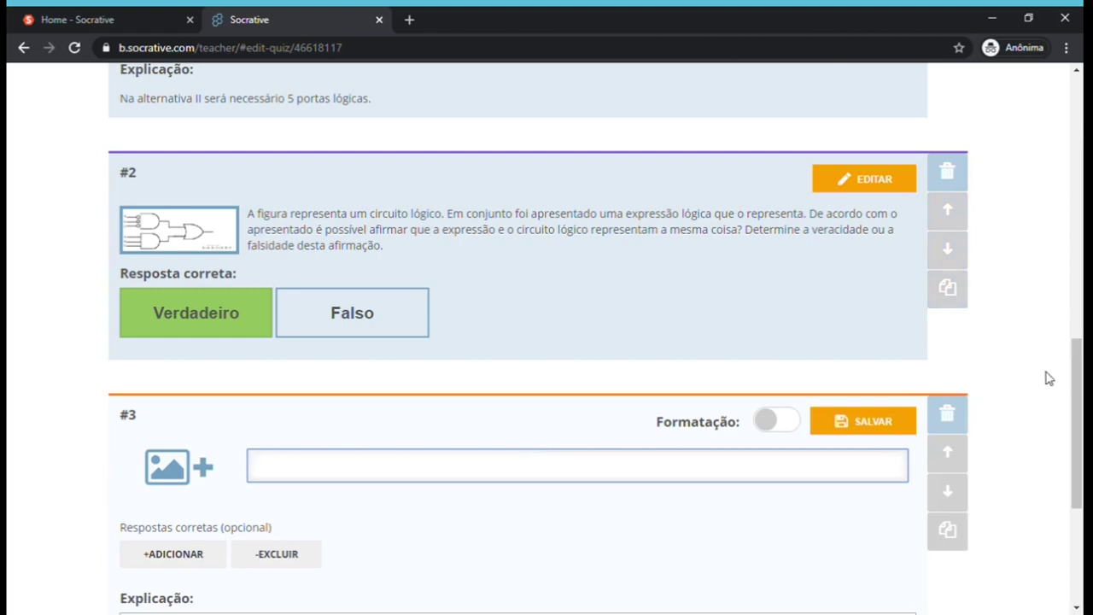
scroll(1078, 401, down, 1)
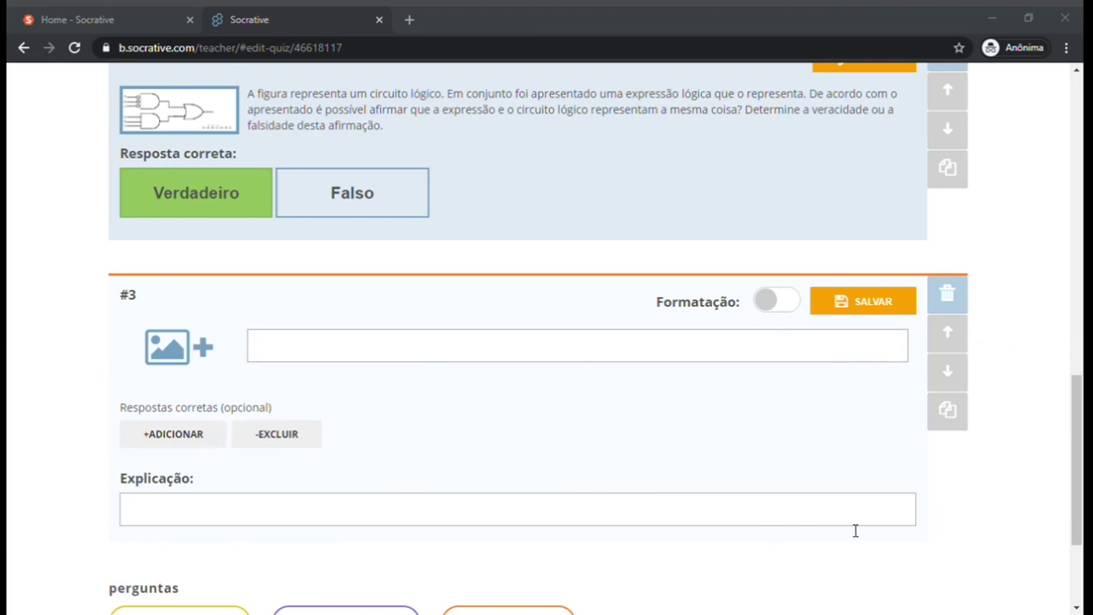
Paste the NOT-notation prompt, attach the y = C̄.D + C.D̄.Ē image, add an answer entry, and save.
key(alt+Tab)
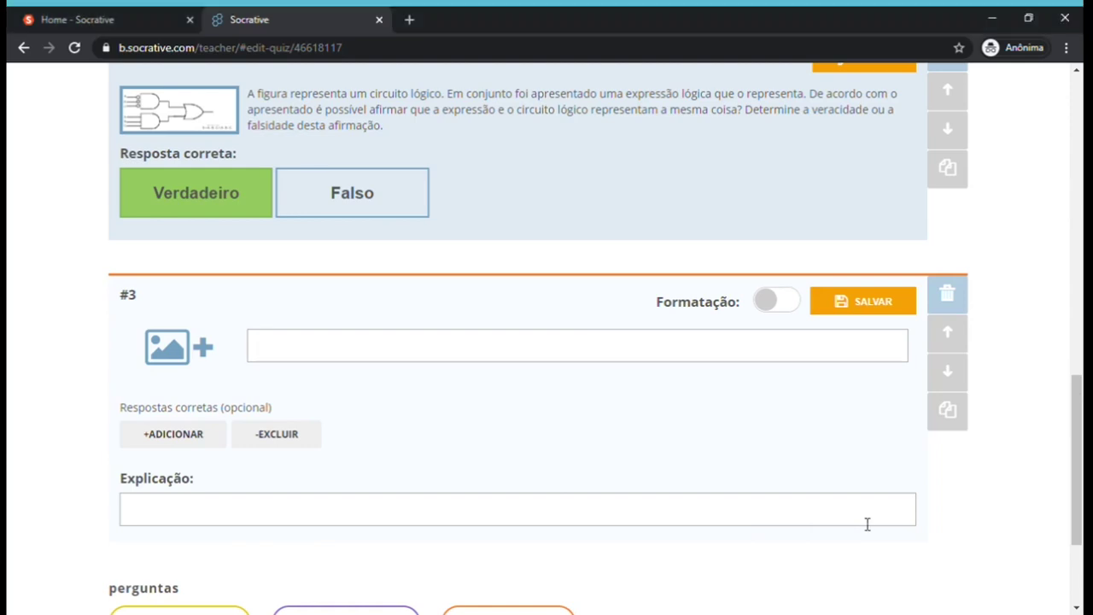
text(Uma forma de representar a negação ou a porta NOT é usando aspas simples, ou seja, y=A’.B isso significa que teremos a variável A aplicada a uma porta NOT. E quando temos y = (A.B)’ isso significa que temos uma porta NAND que é uma porta AND com a saída negada (barrada). Sabendo-se disso faça a adaptação da expressão dada pela figura utilizando esta notação.)
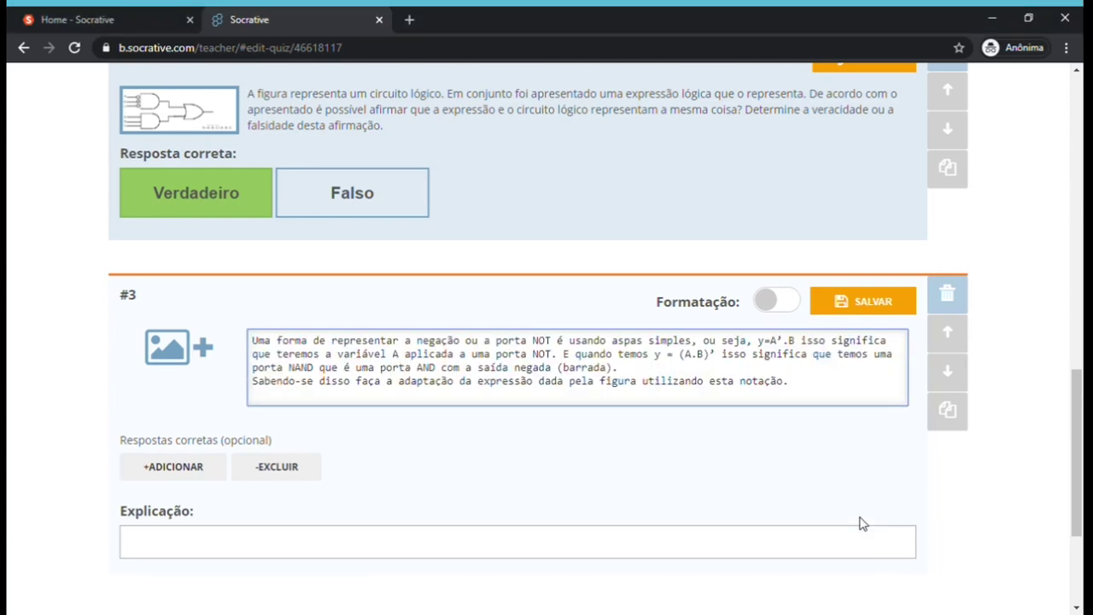
click(209, 357)
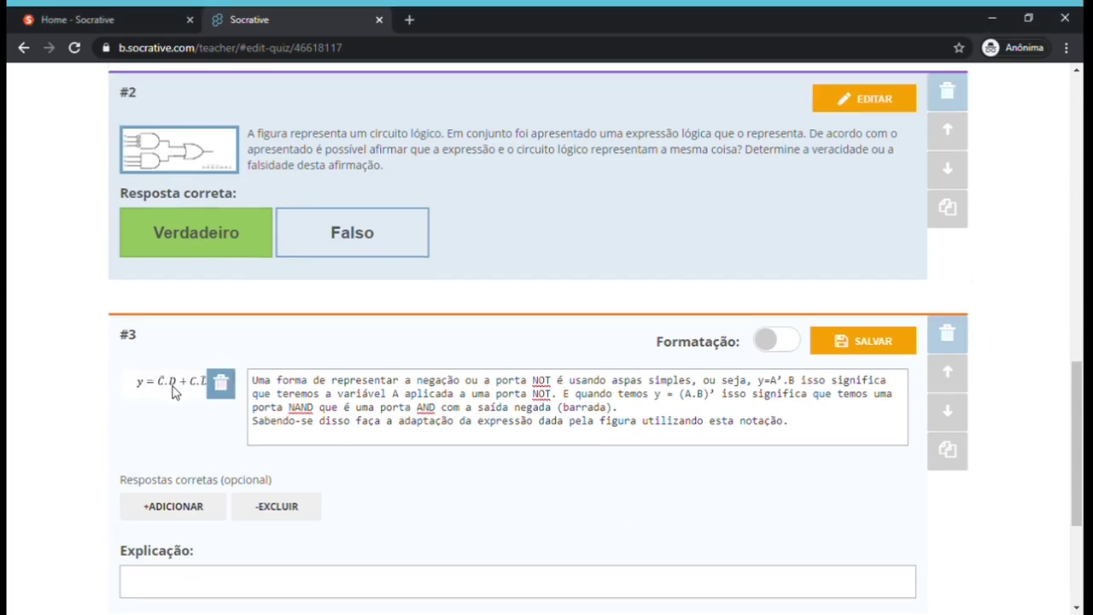
click(184, 507)
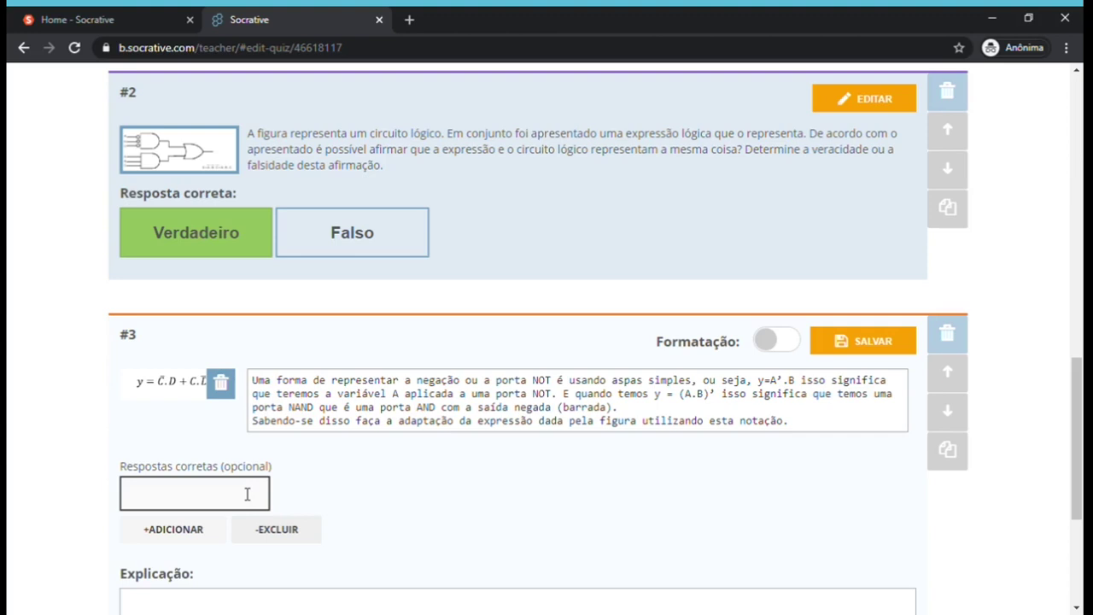
click(868, 351)
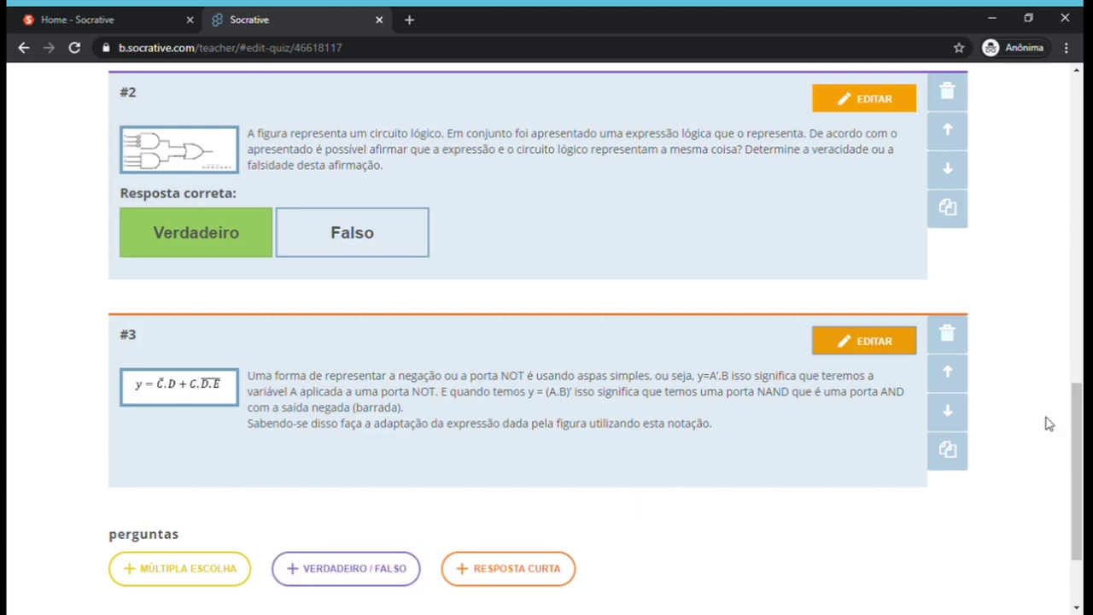
Replace the 'Untitled Quiz' title with 'Teste de Eletrônica Digital 1'.
drag(1076, 438, 1078, 159)
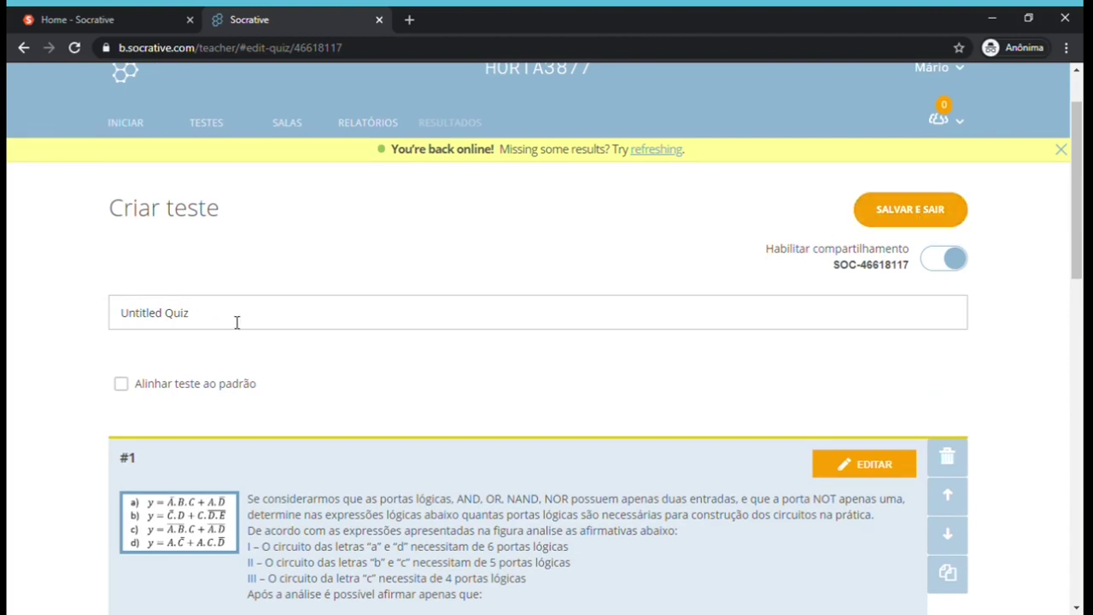
drag(219, 323, 77, 312)
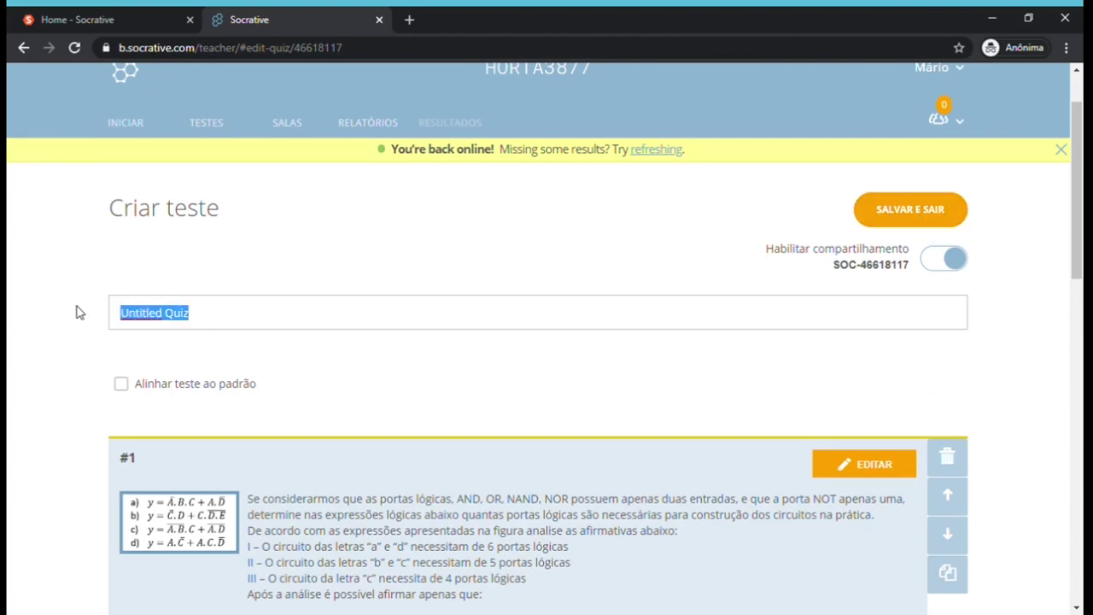
text(Tes)
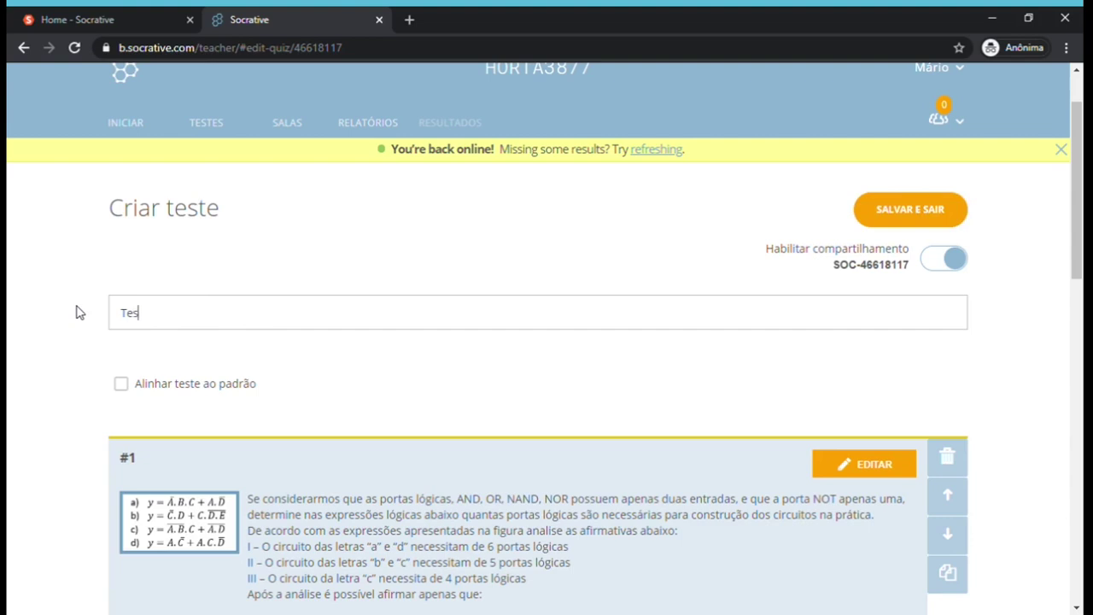
text(te de Eletrônica Digital )
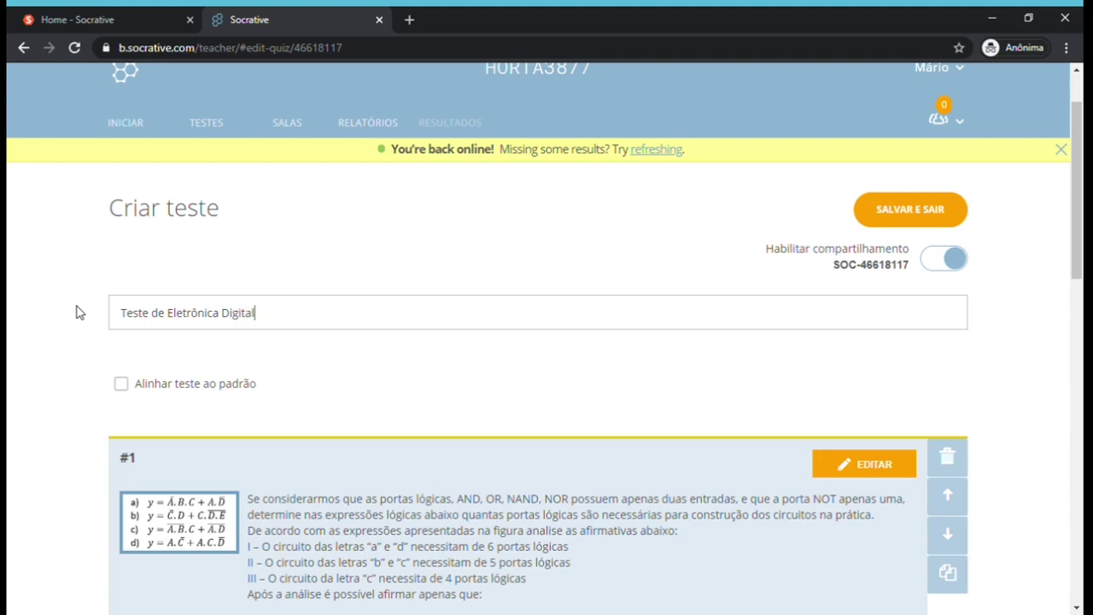
text(1)
Save and exit the quiz, then delete World Facts Quiz from the Testes list.
click(924, 213)
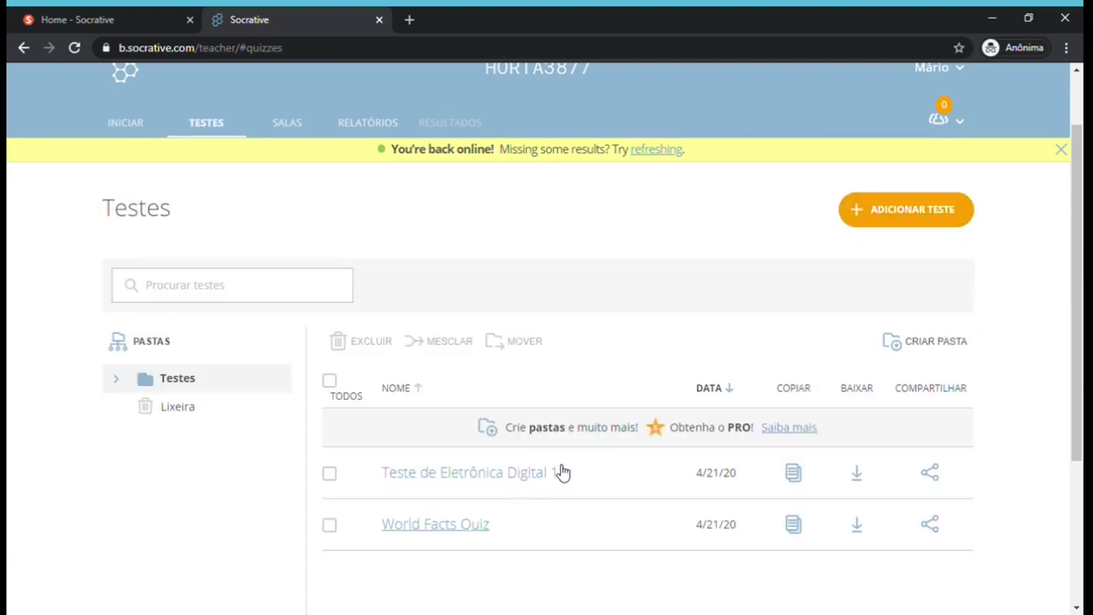
click(333, 529)
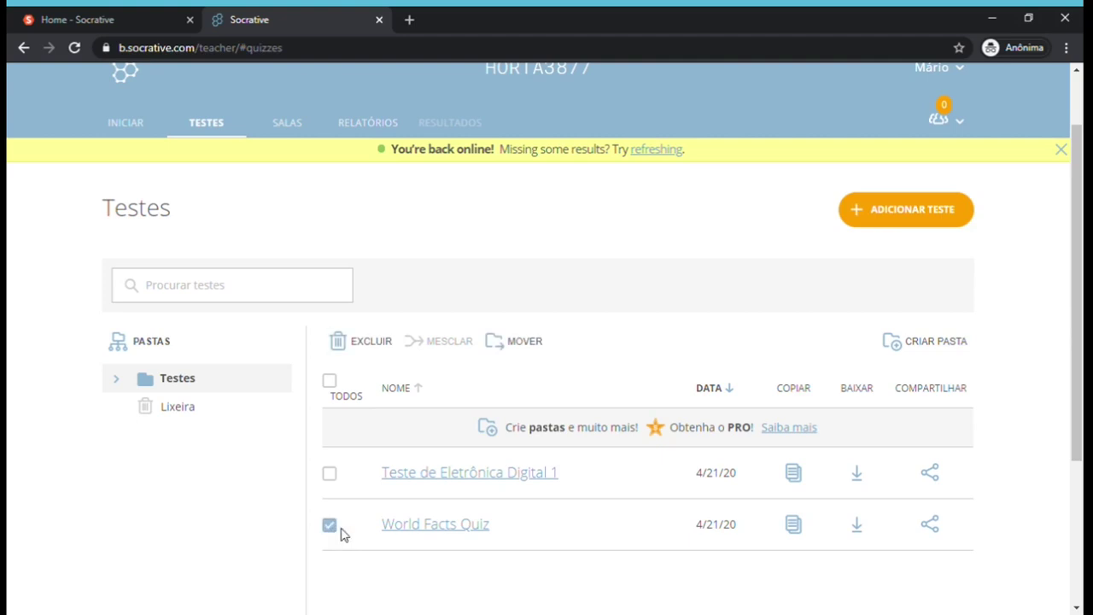
click(344, 354)
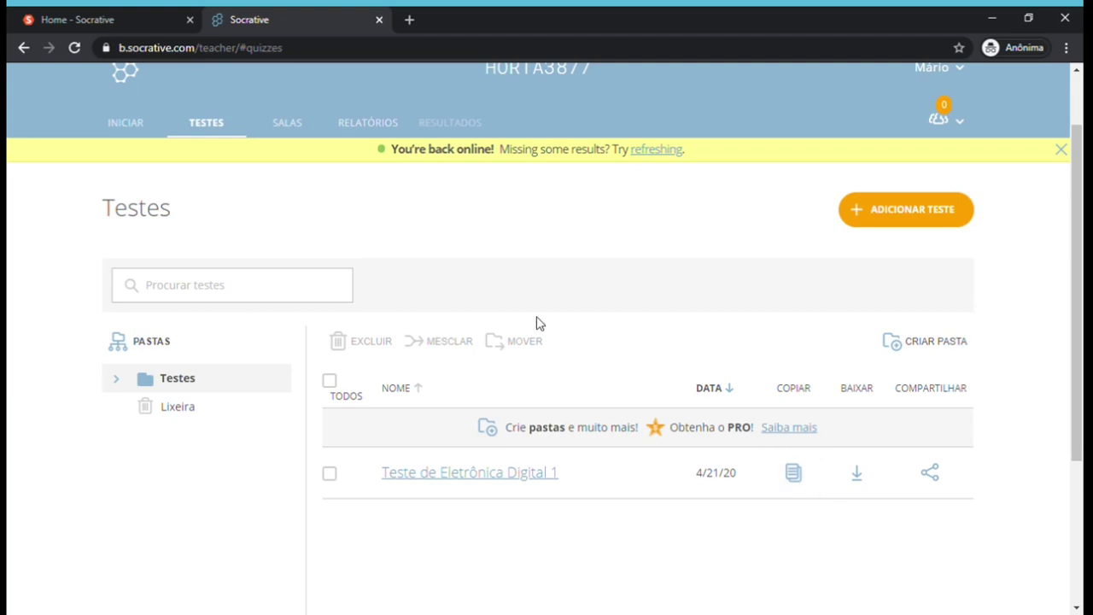
click(290, 125)
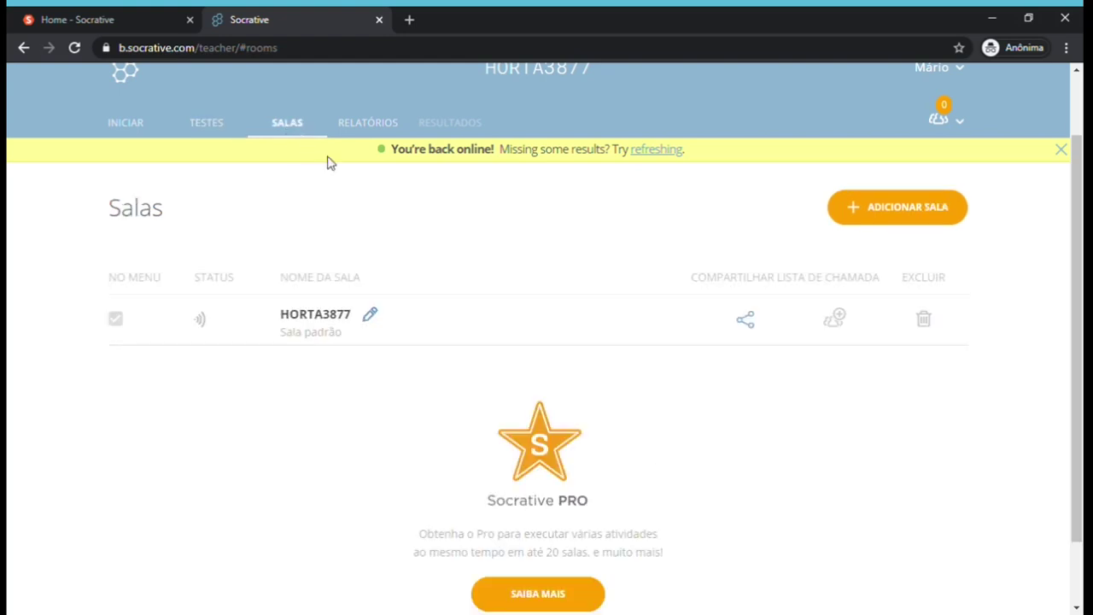
click(372, 317)
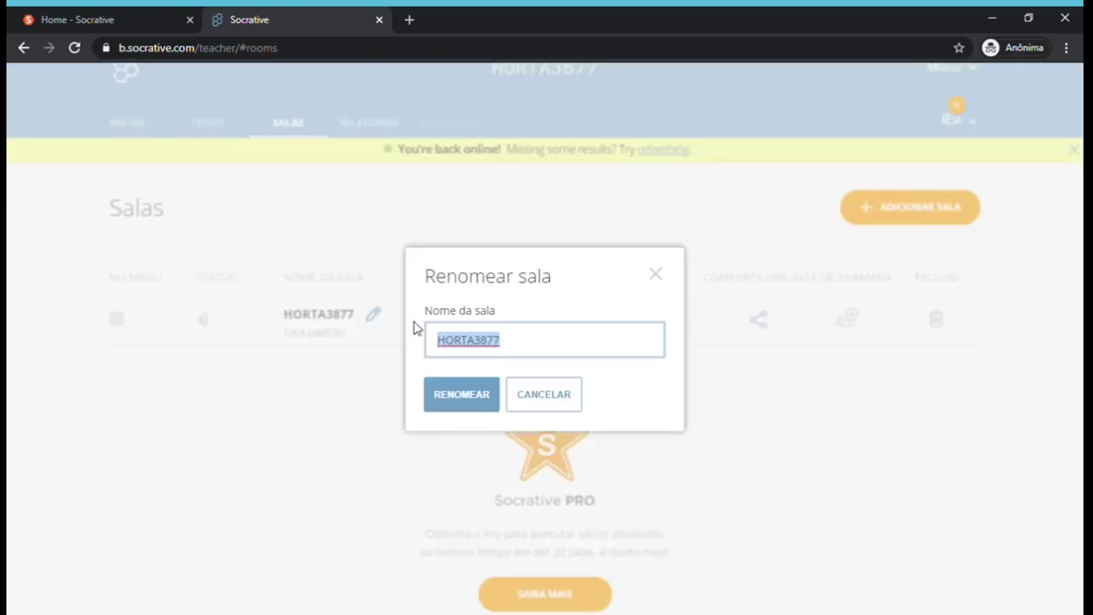
click(444, 345)
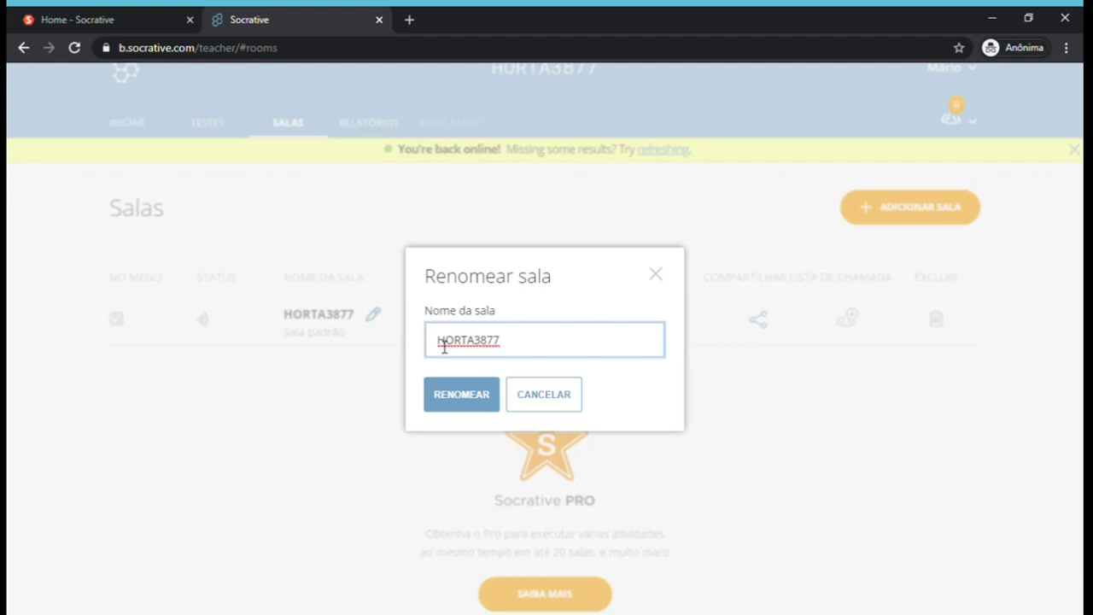
text(MM)
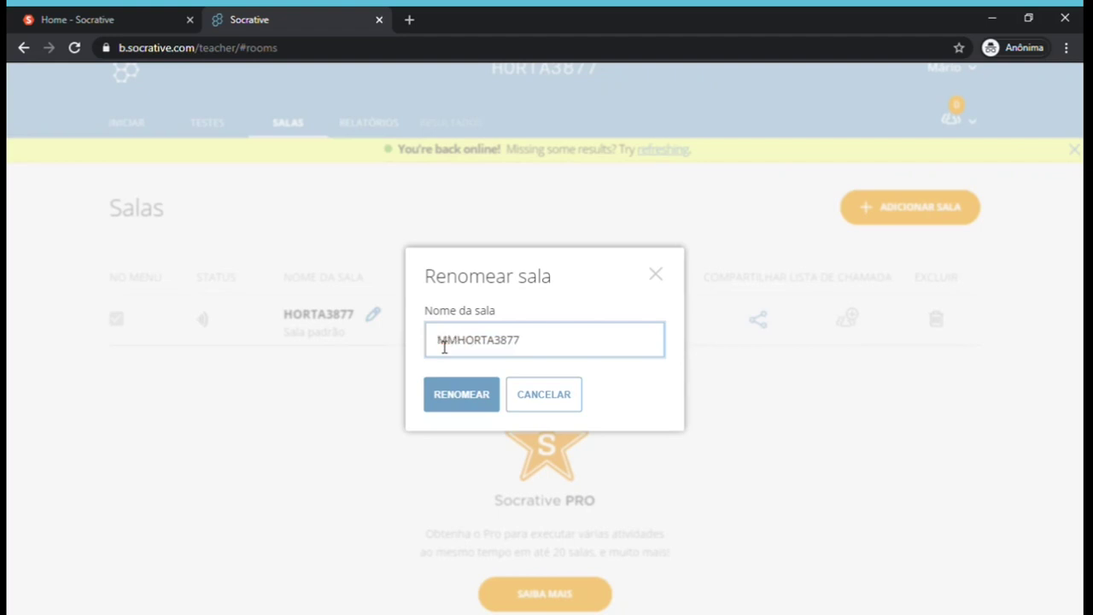
key(BackSpace)
key(Right)
key(Right)
key(Right)
key(Right)
key(Right)
key(Right)
key(Right)
key(Right)
key(Right)
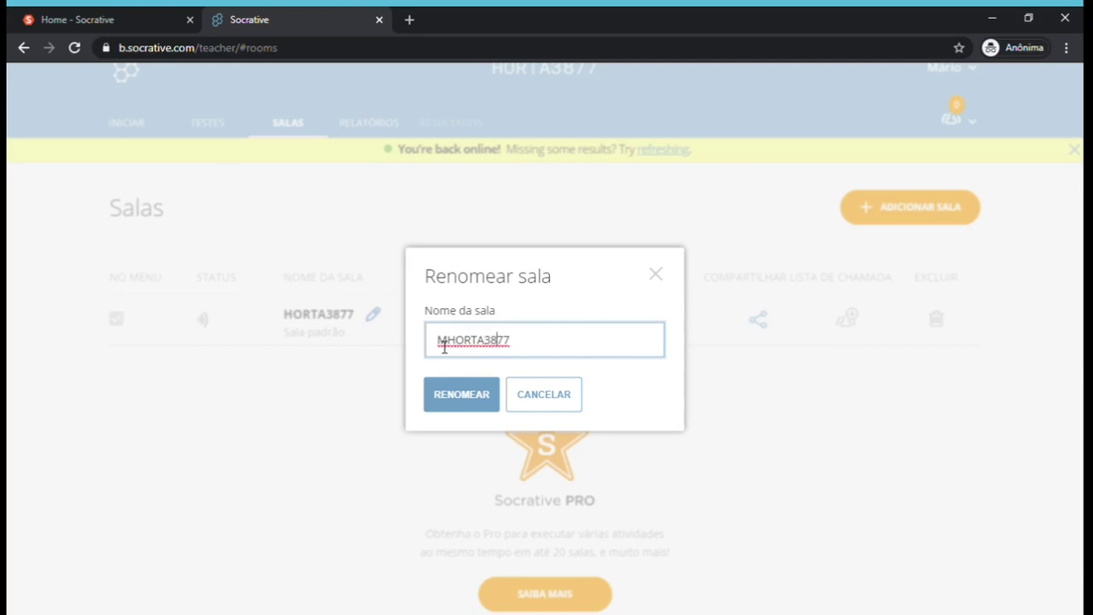
key(BackSpace)
key(BackSpace)
key(BackSpace)
key(BackSpace)
text(1)
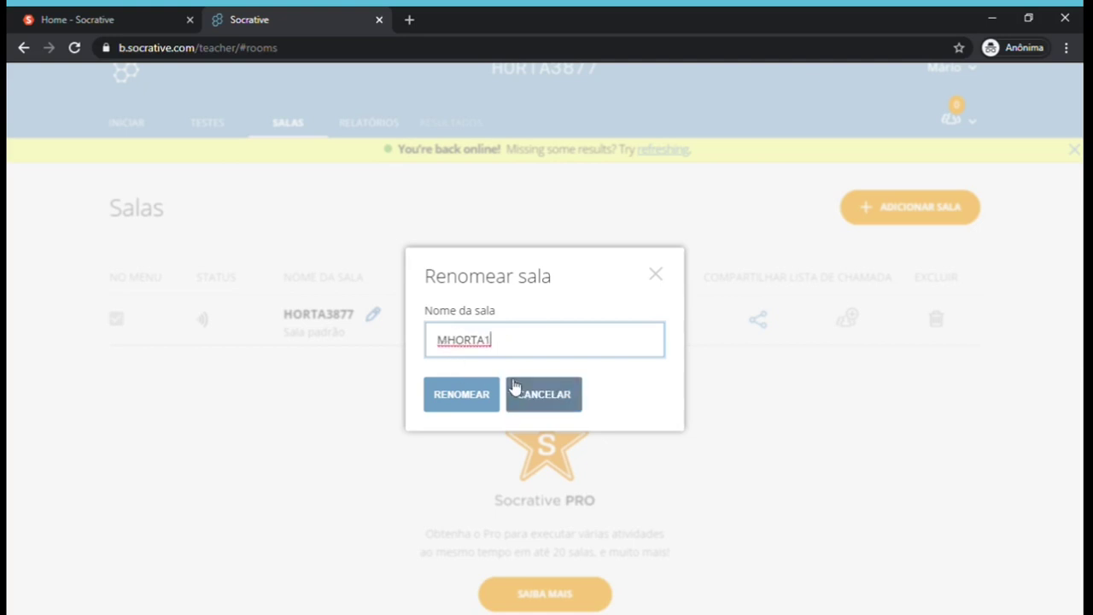
click(483, 395)
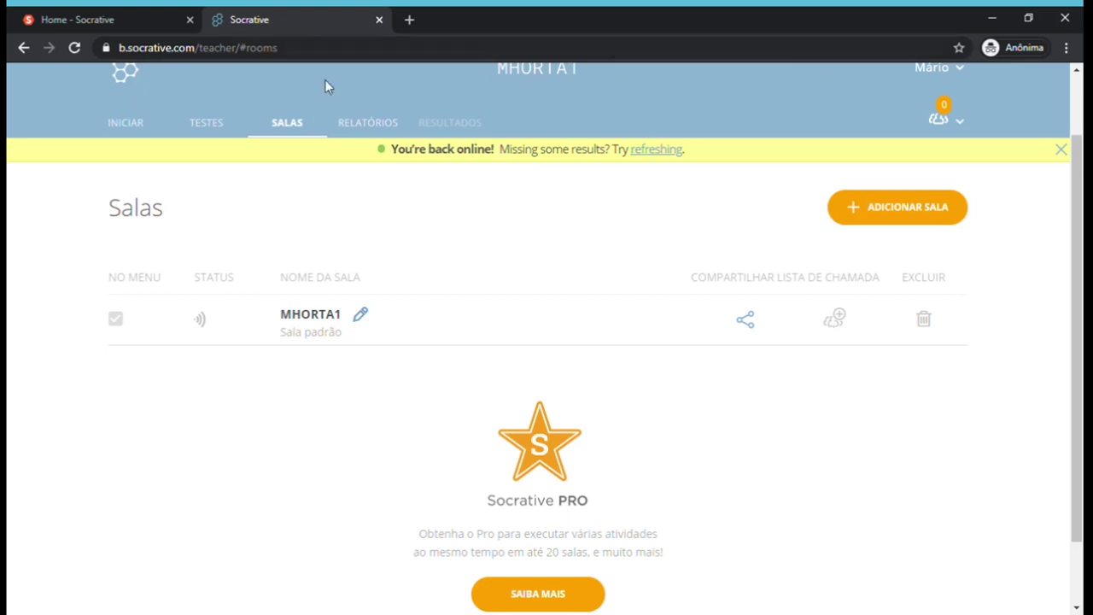
Return to the Iniciar page offering Teste, Corrida Espacial, Bilhete de Saída and quick questions.
click(126, 124)
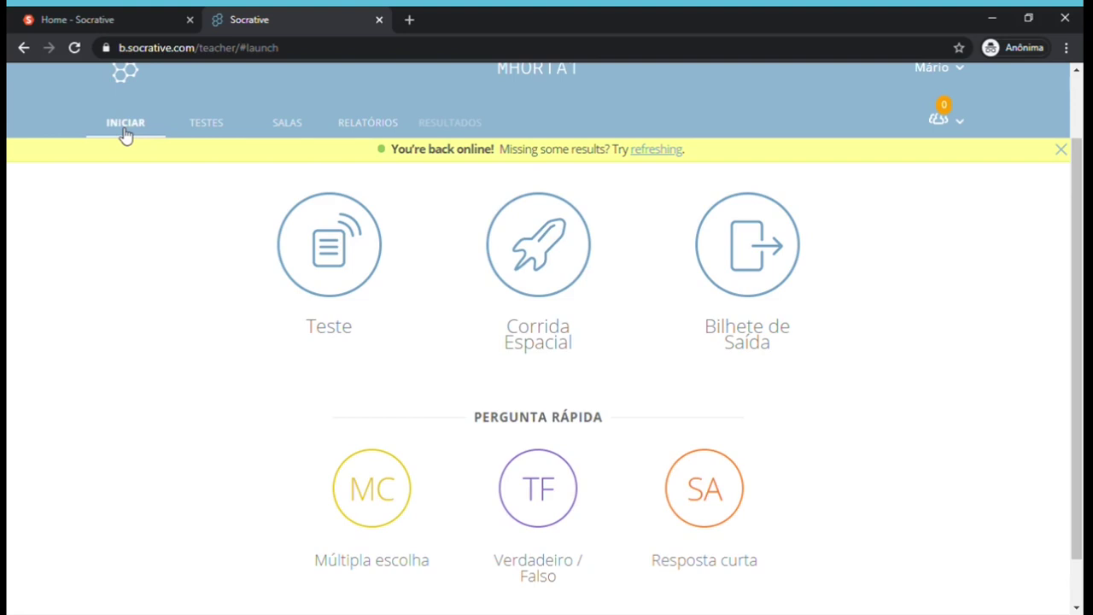
Choose Teste de Eletrônica Digital 1 as the quiz to launch and continue to step 2.
click(332, 262)
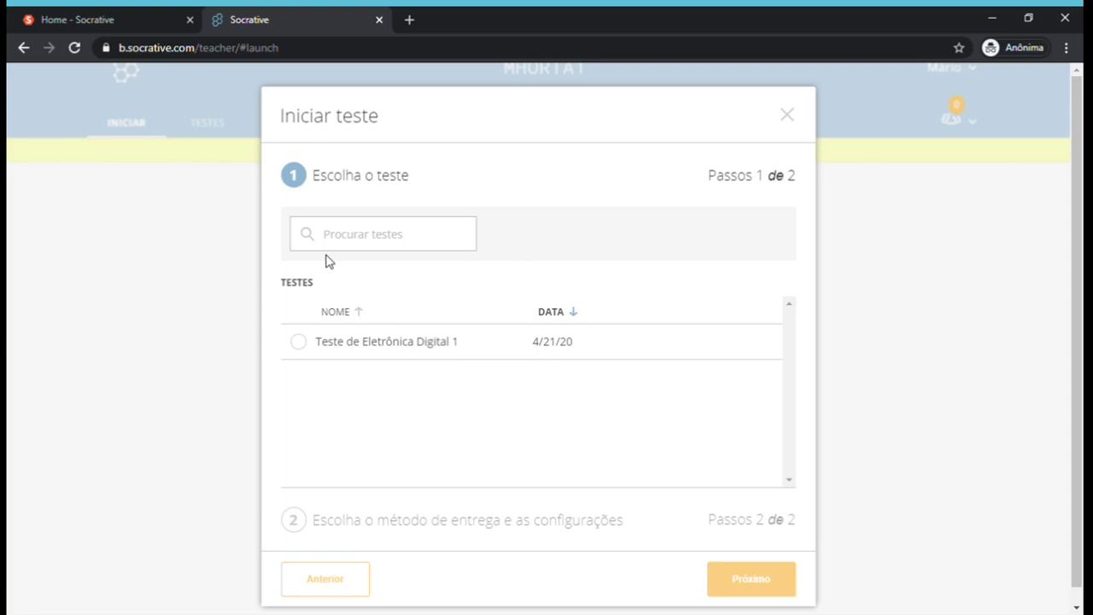
click(304, 343)
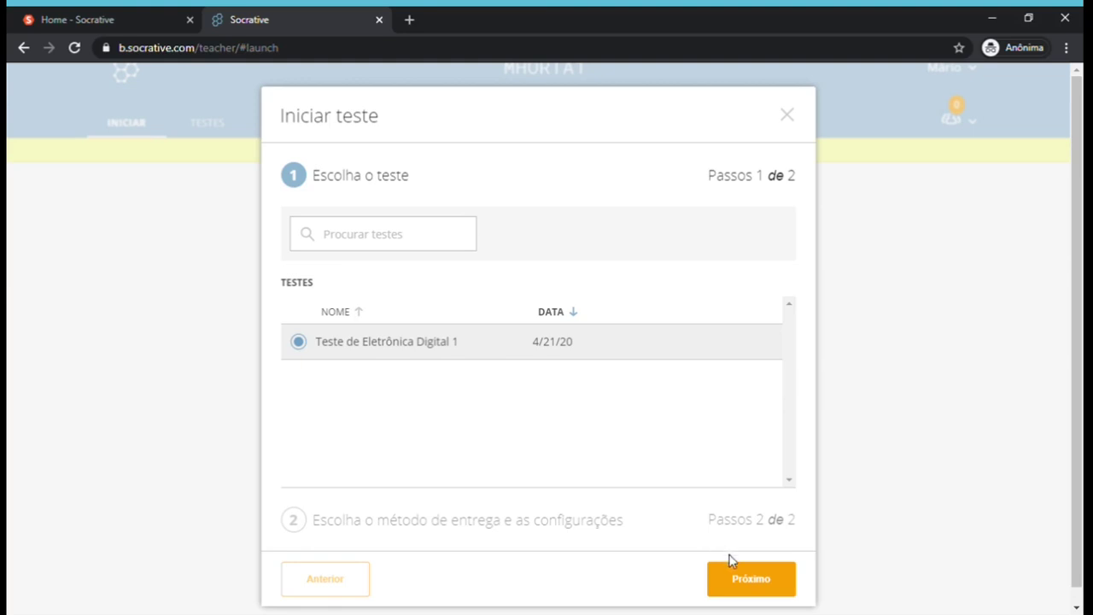
click(757, 589)
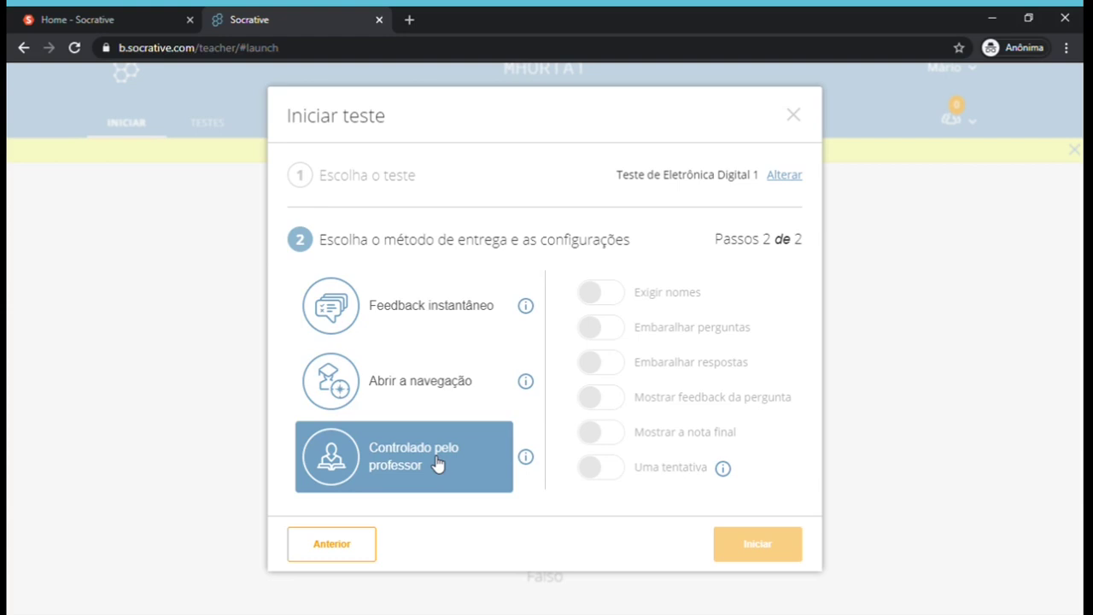
Select Abrir a navegação as the quiz delivery method.
click(456, 384)
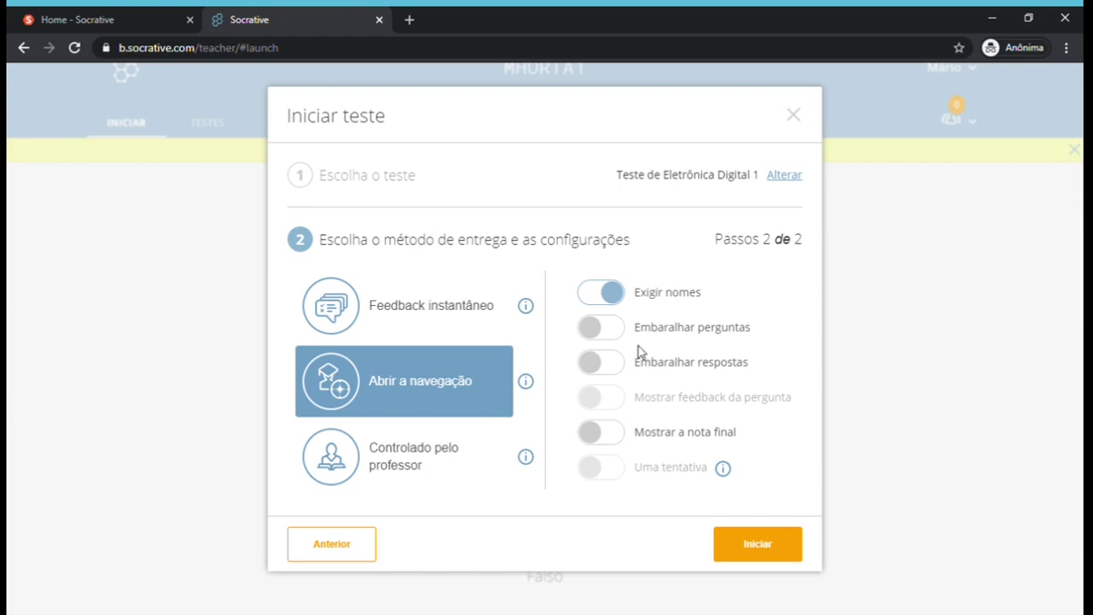
Turn on Embaralhar perguntas and Embaralhar respostas, keep Mostrar a nota final off, and launch.
click(617, 333)
click(623, 365)
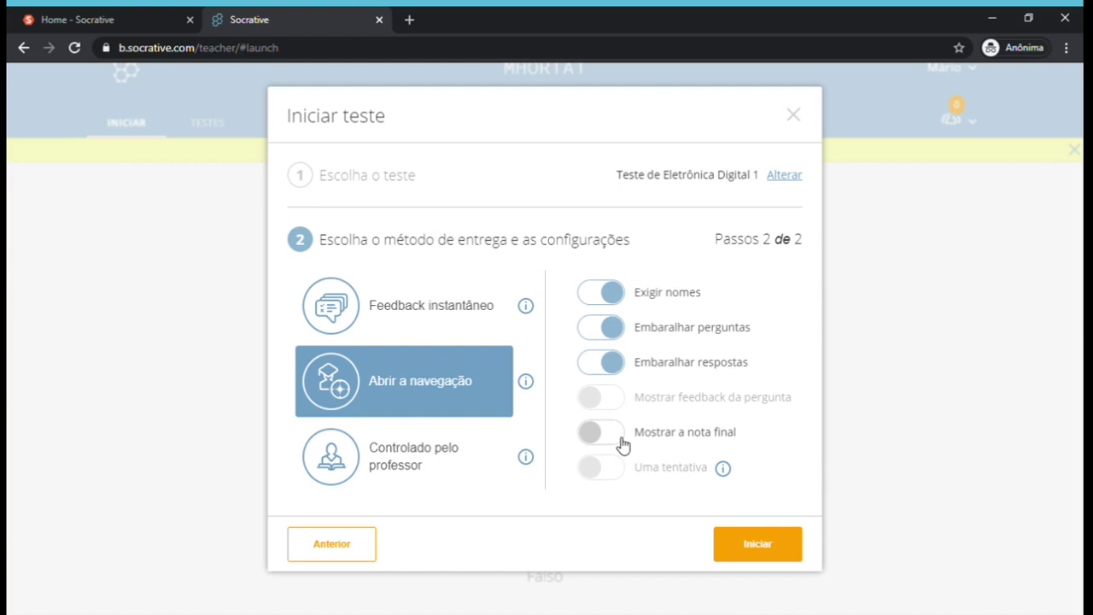
click(623, 445)
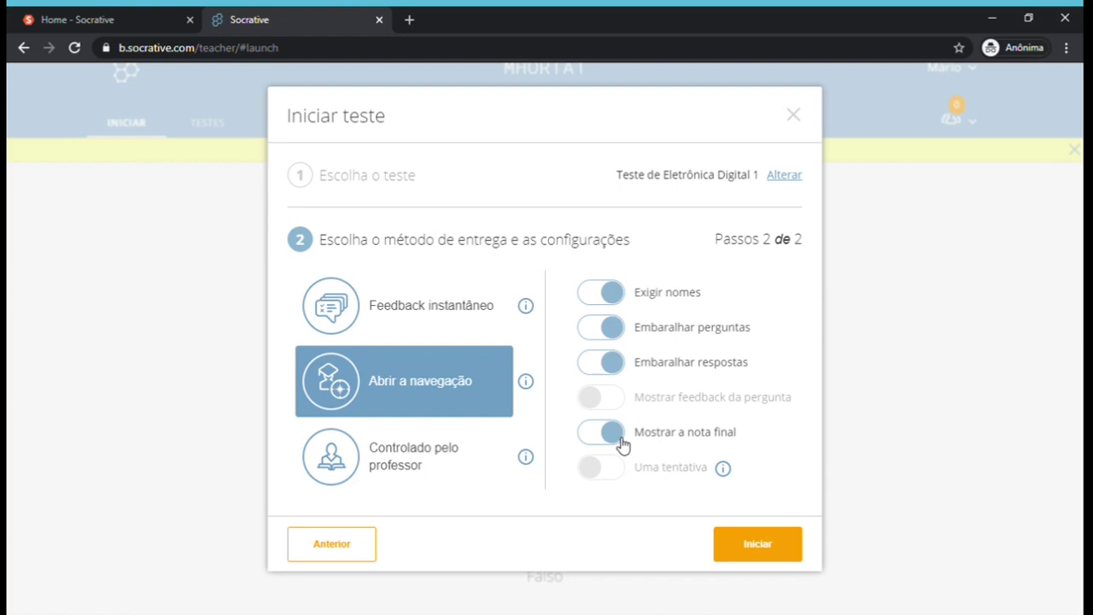
click(612, 443)
click(790, 544)
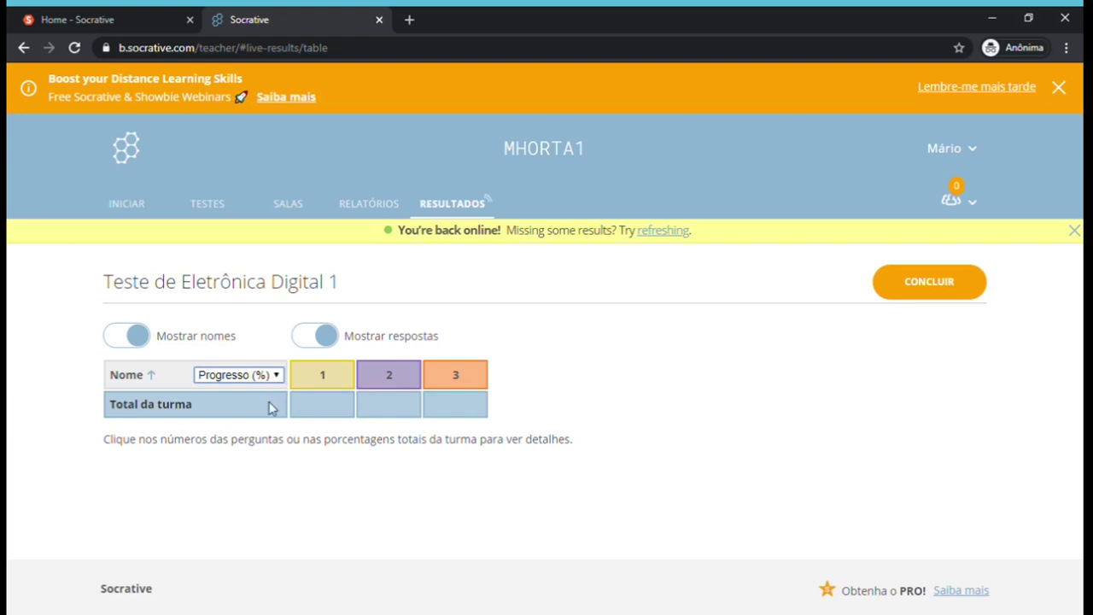
Cycle the results view through Nota (%), Nota (#), back to Progresso (%), and toggle Mostrar respostas off and on.
click(268, 408)
click(276, 383)
click(256, 422)
click(278, 384)
click(271, 397)
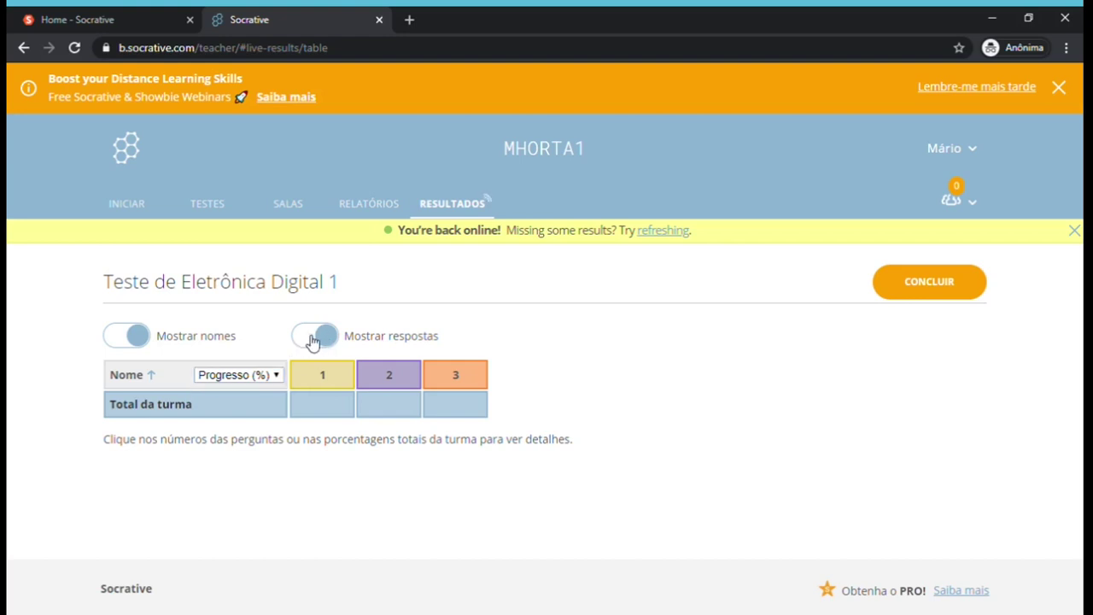
click(314, 337)
click(337, 338)
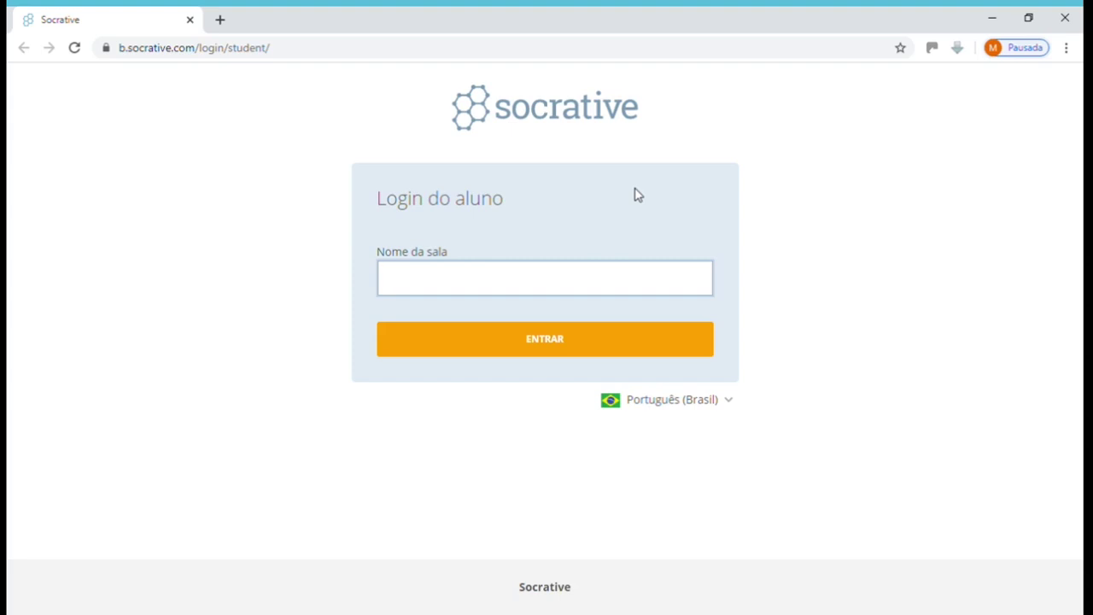
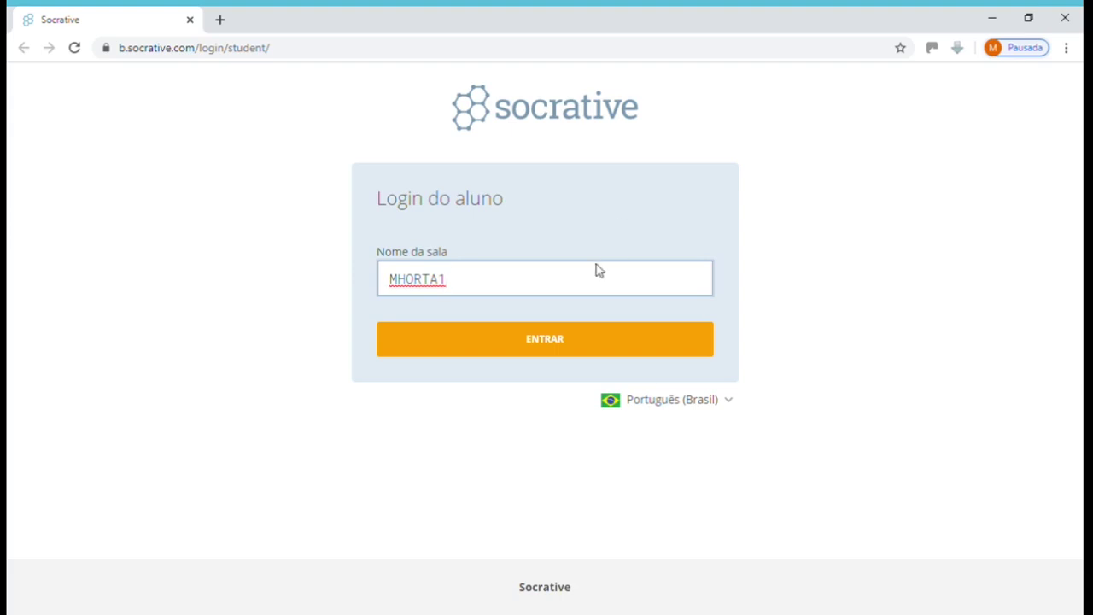
click(564, 340)
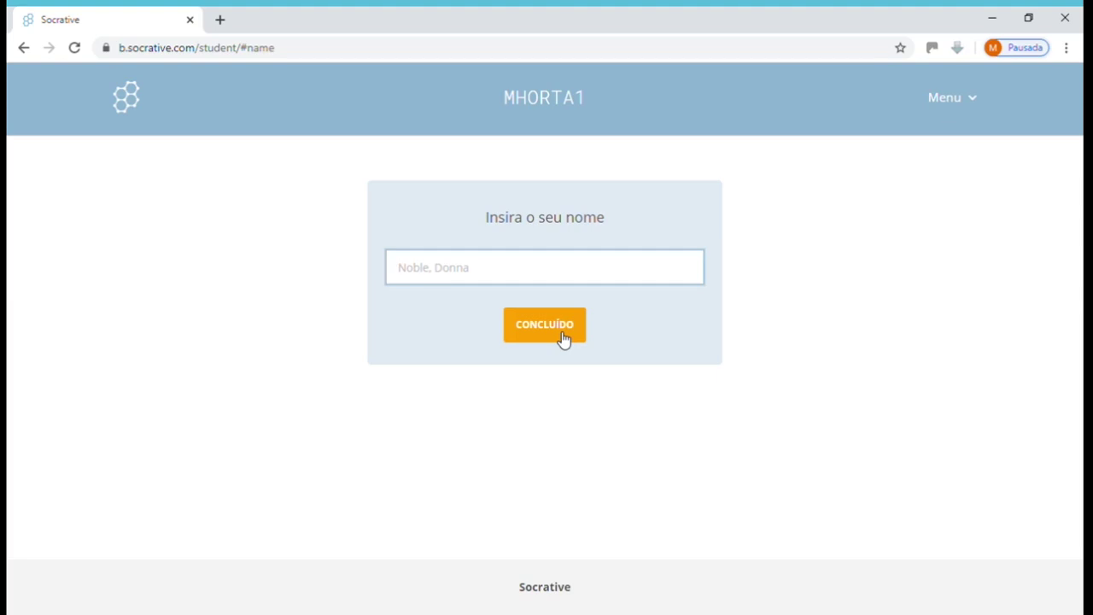
Start the quiz and look through questions 2 and 3 before returning to question 1.
click(560, 333)
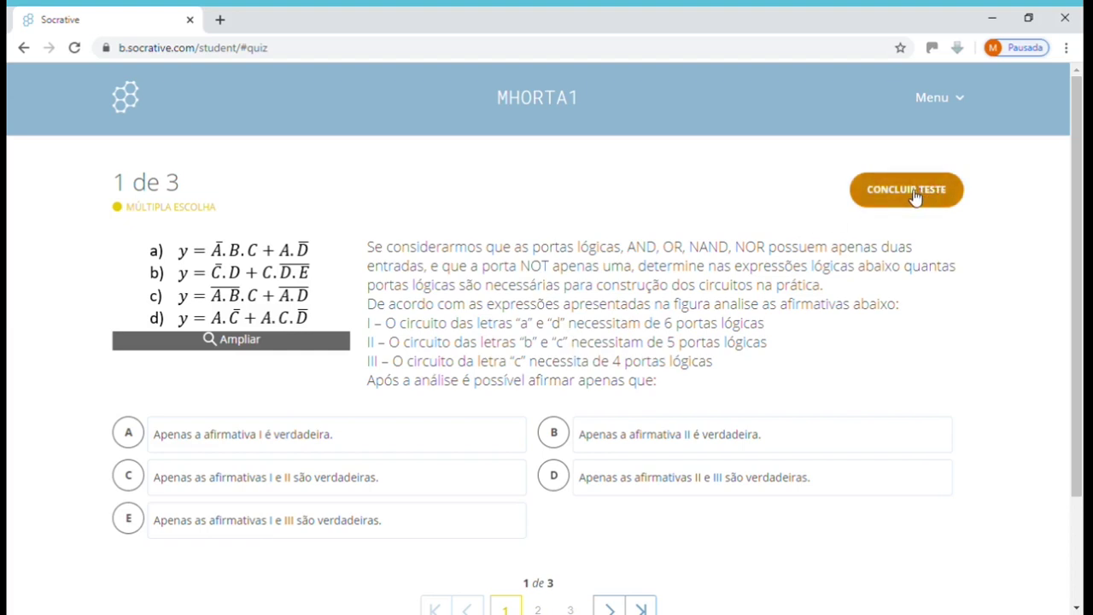
drag(1075, 203, 1079, 231)
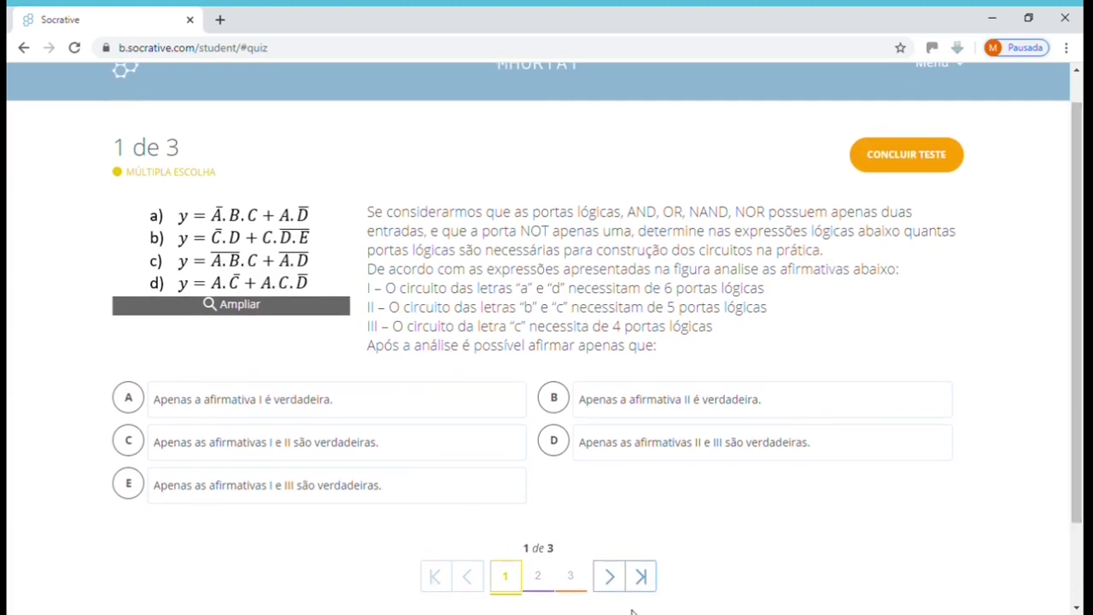
click(542, 578)
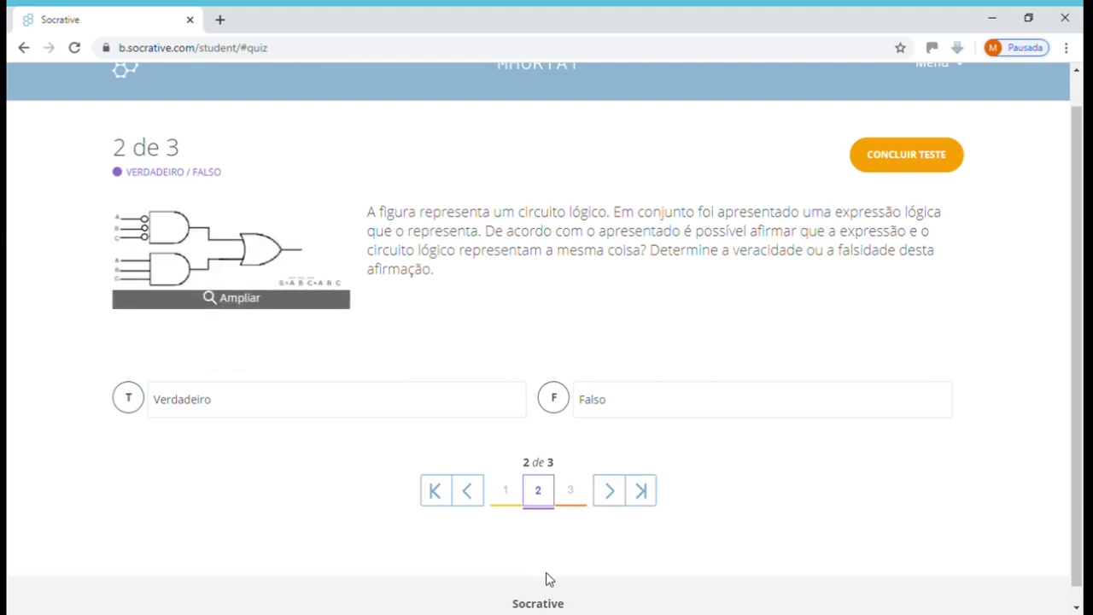
click(574, 490)
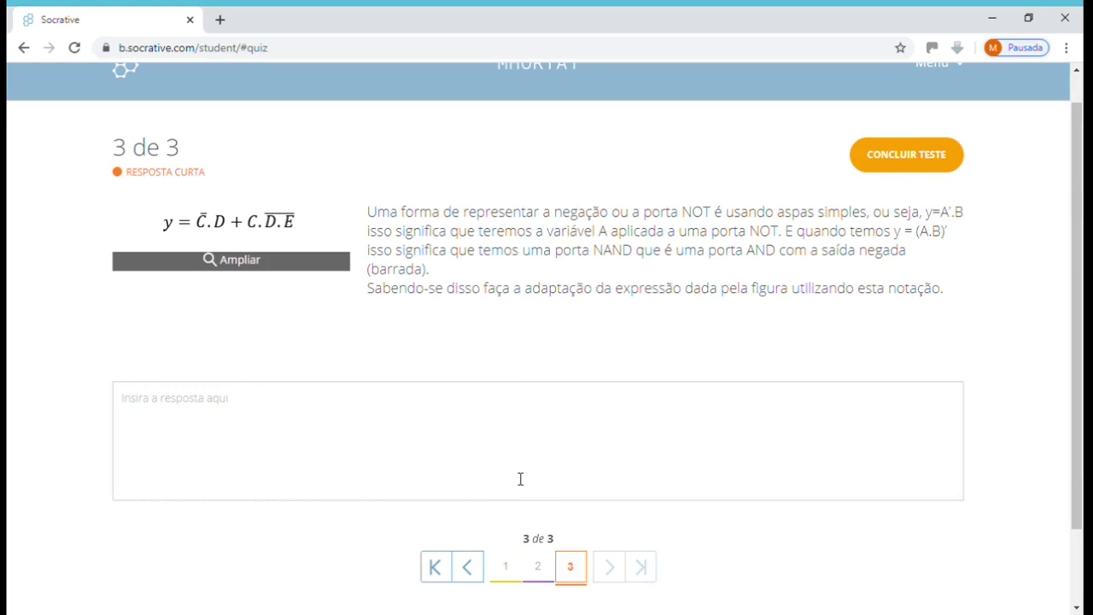
click(506, 566)
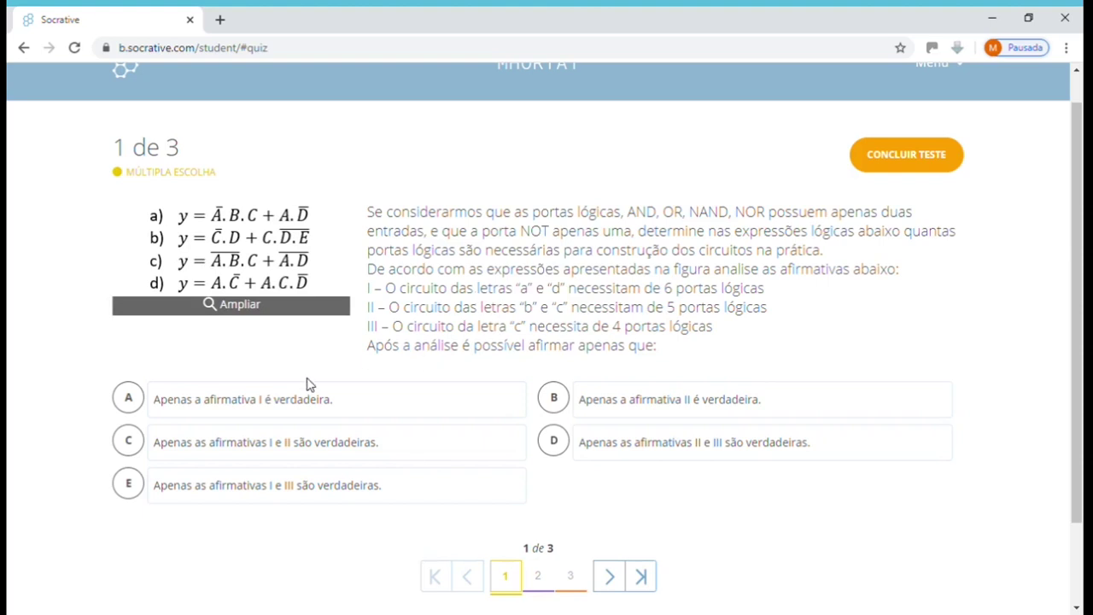
Inspect the enlarged logic-expression image and answer question 1 with option C.
click(249, 309)
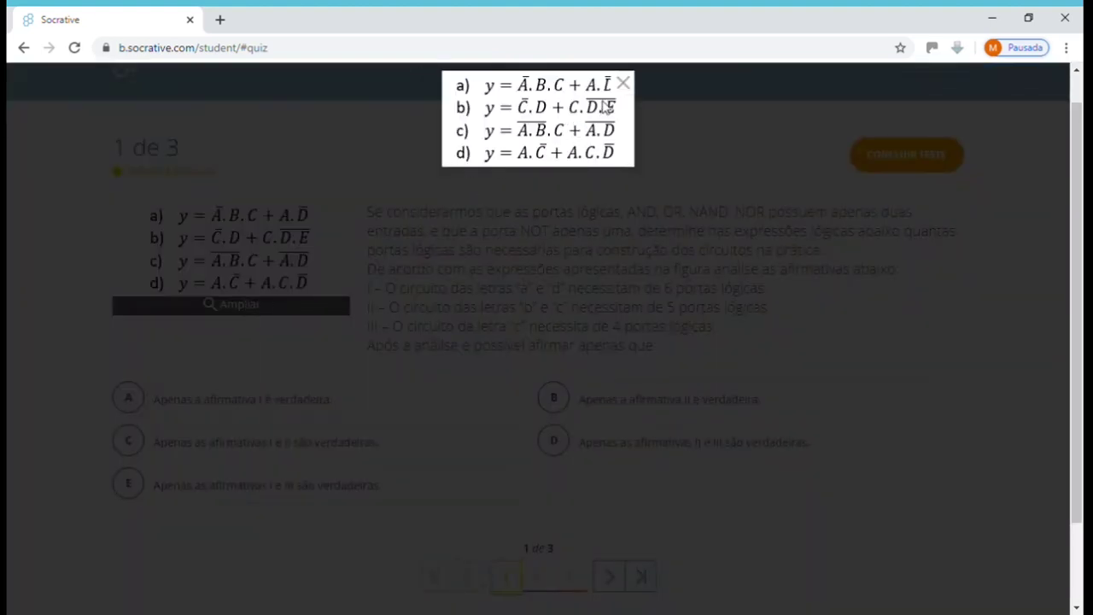
click(628, 81)
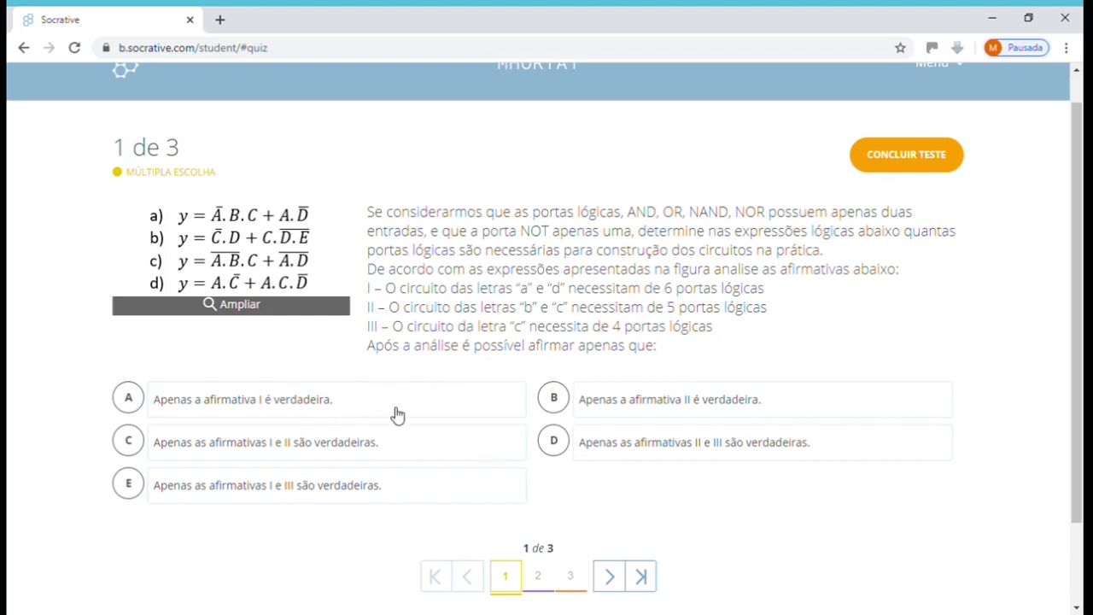
click(137, 449)
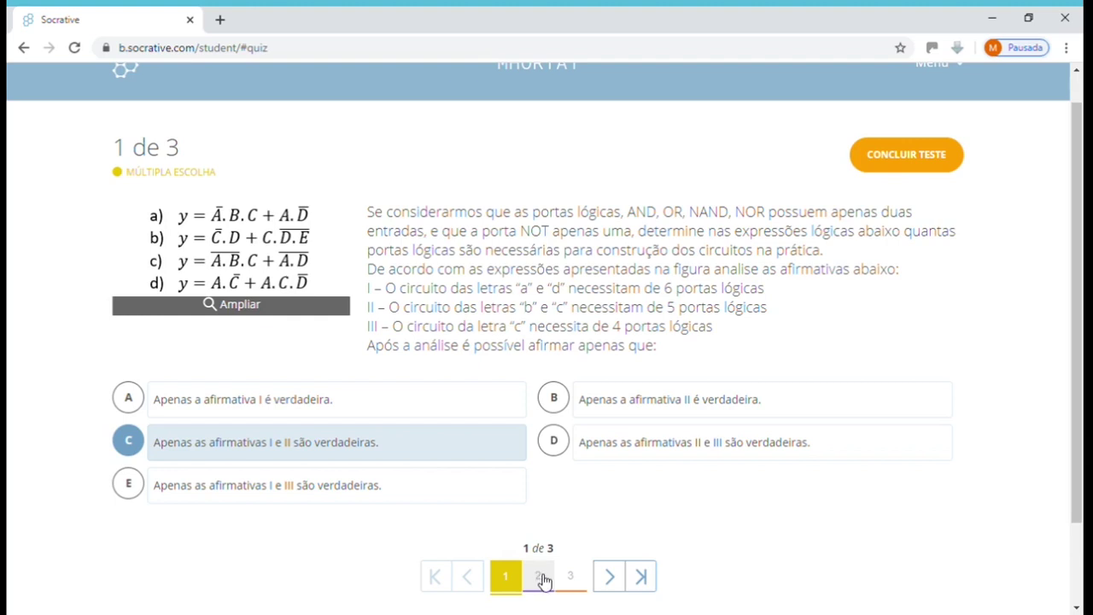
Answer question 2 as Verdadeiro and move to question 3's answer box.
click(541, 578)
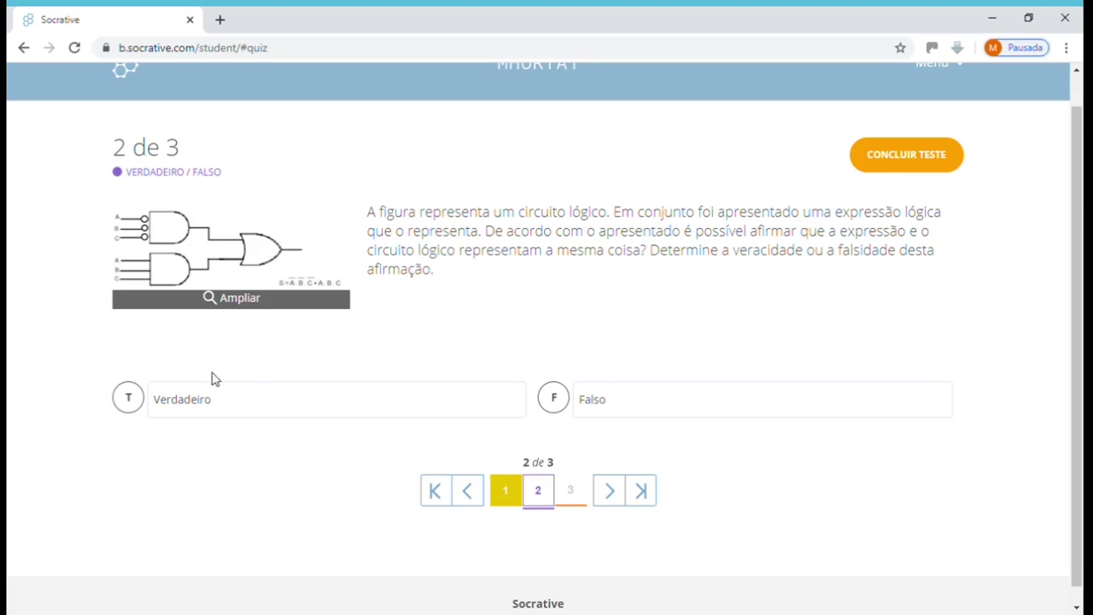
click(126, 403)
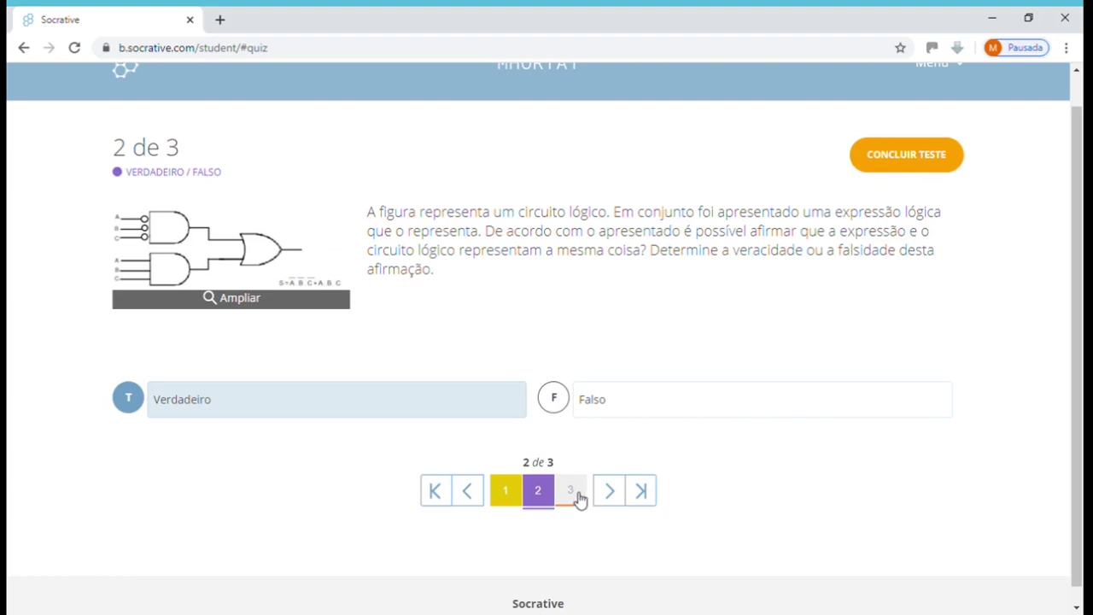
click(579, 499)
click(541, 435)
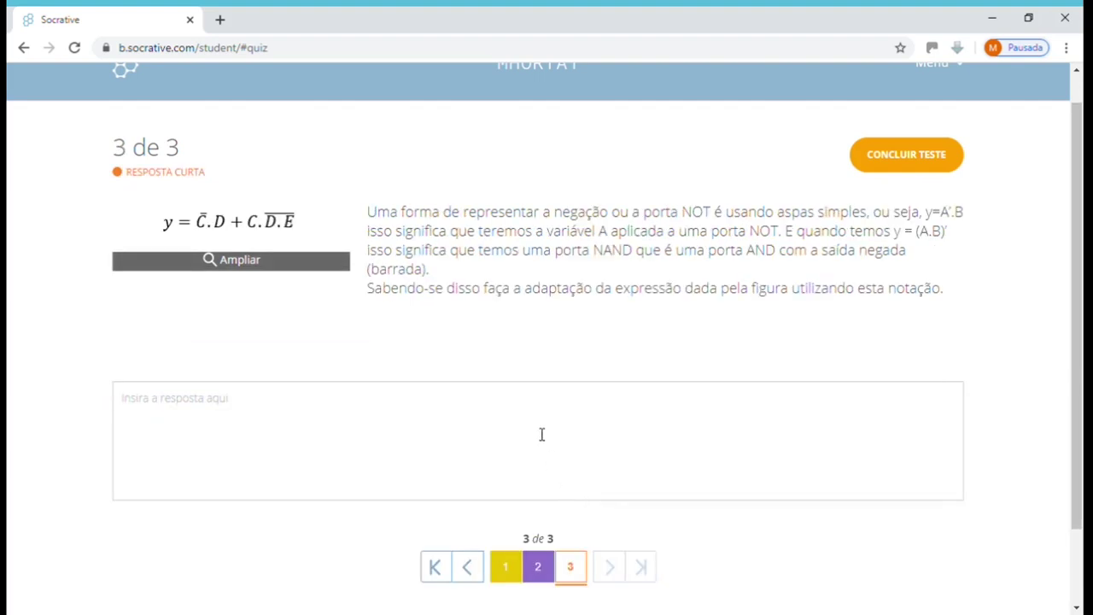
Enter y=a'.b as question 3's answer and request to finish the test.
text(y)
text(=)
text(a)
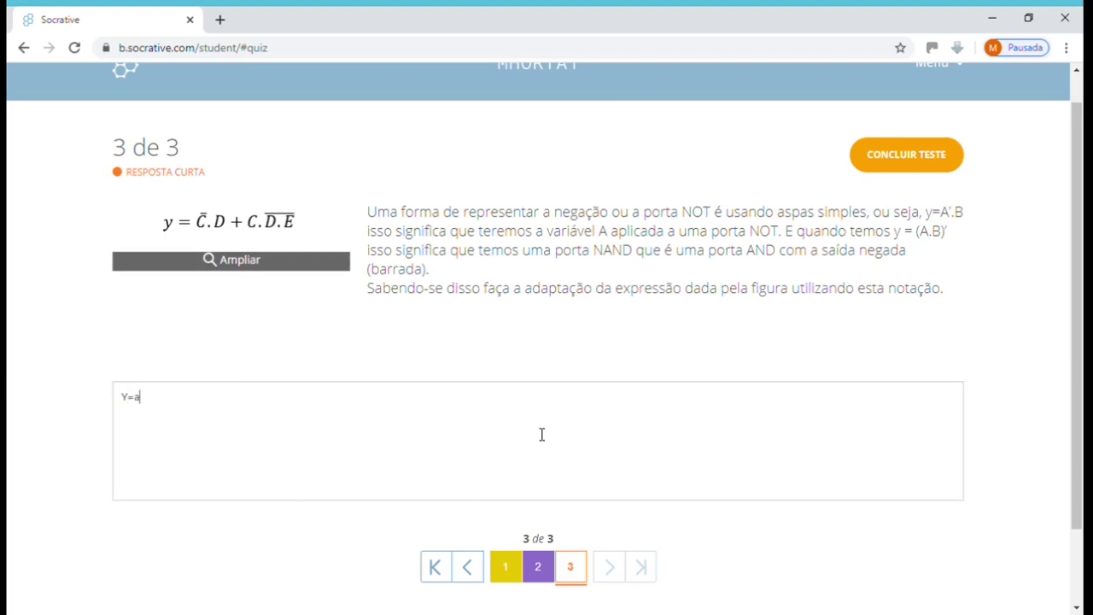
text('.b)
click(897, 171)
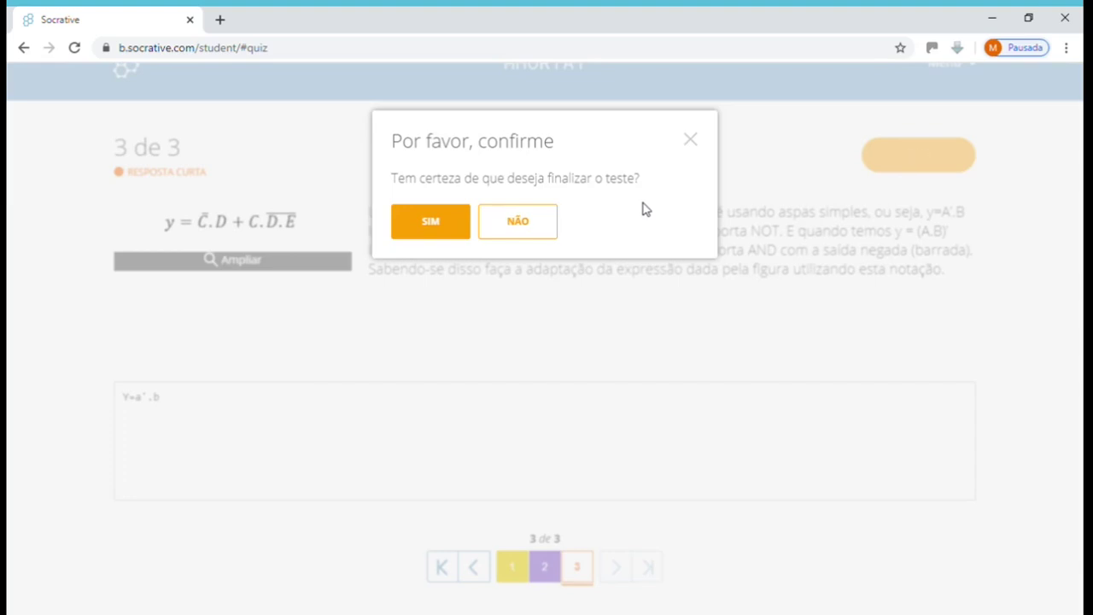
Confirm finishing the quiz with SIM and switch to the teacher's live results window.
click(435, 224)
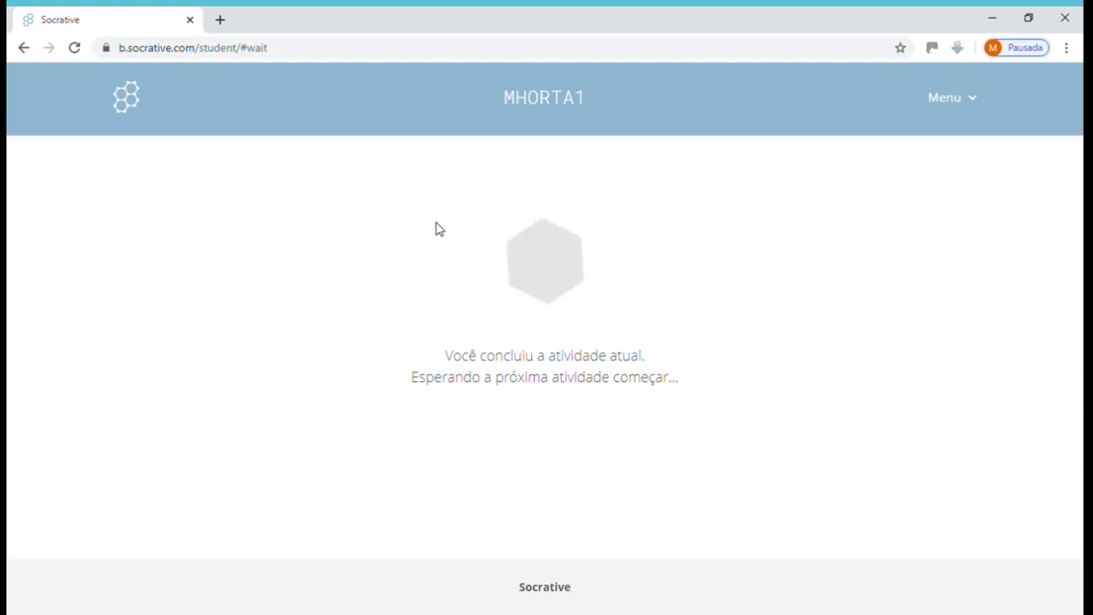
key(alt+Tab)
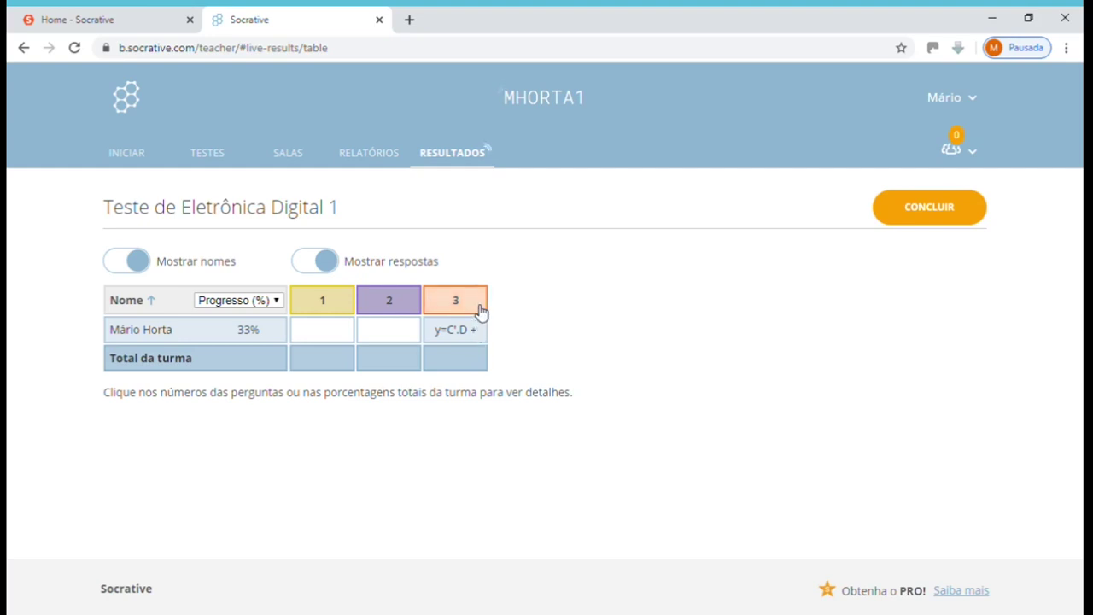
View question 3's detailed answer with the student's name shown, then return to the results table.
click(481, 311)
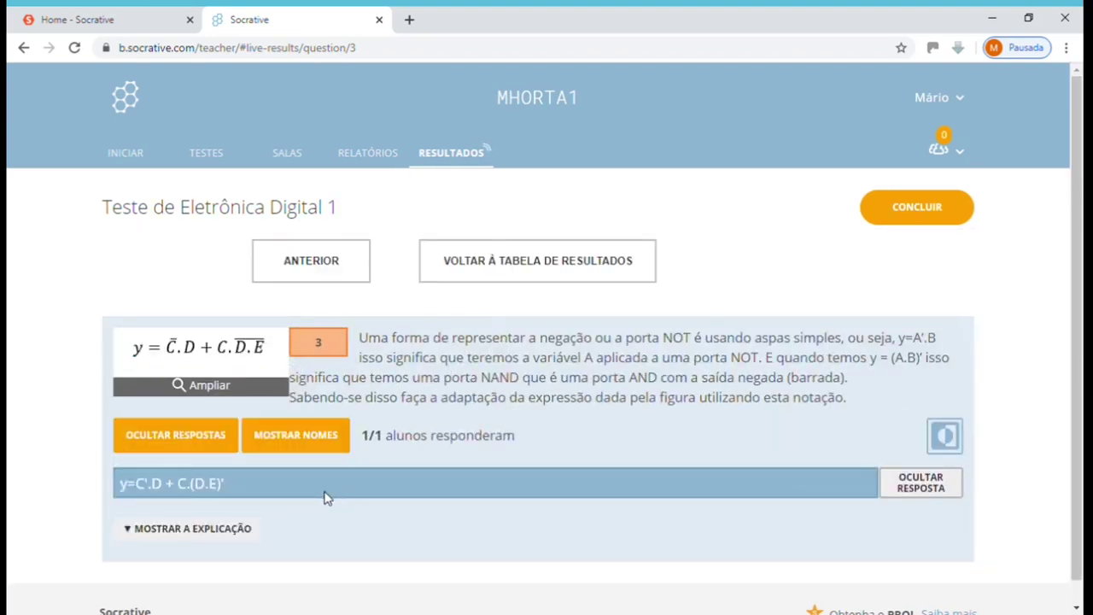
click(323, 448)
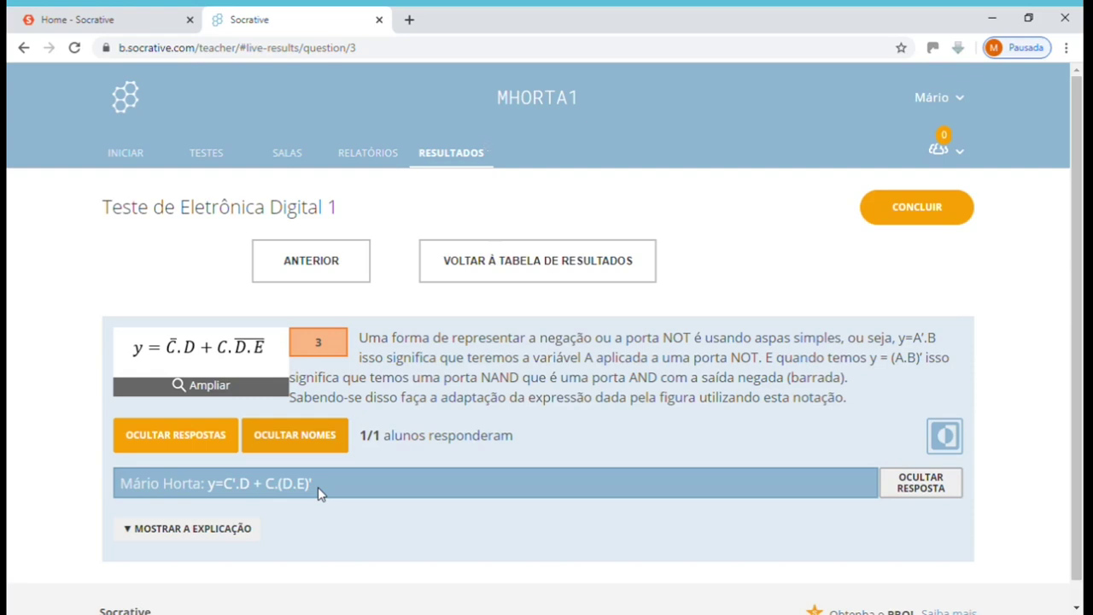
click(550, 267)
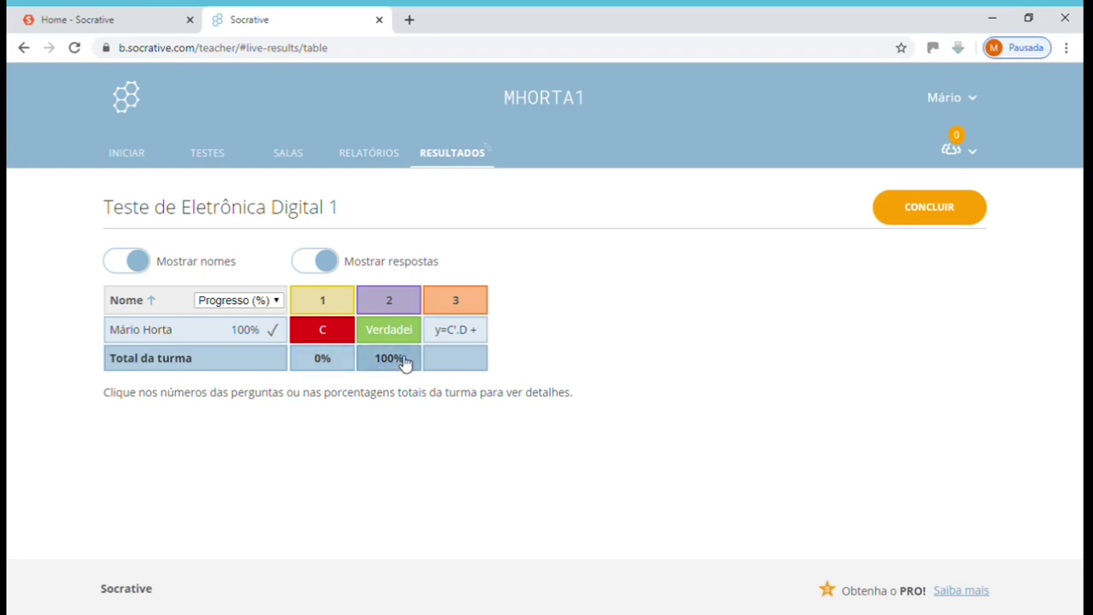
Switch the results column from Progresso (%) to Nota (%), showing the 50% score.
click(278, 300)
click(252, 331)
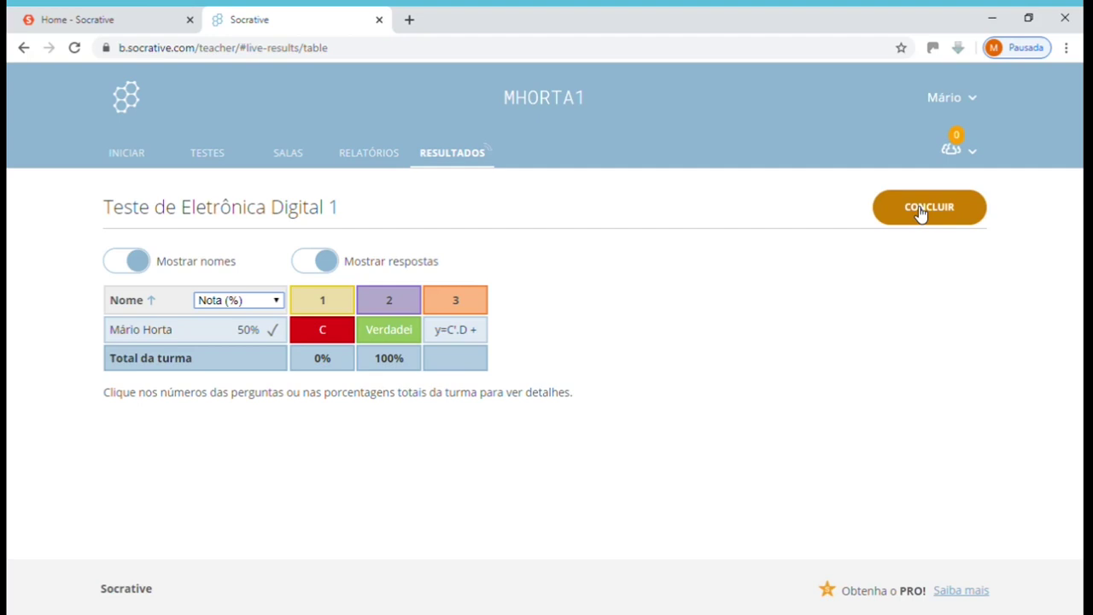
End the live quiz, signing back in and confirming the end again to reach final results.
click(919, 211)
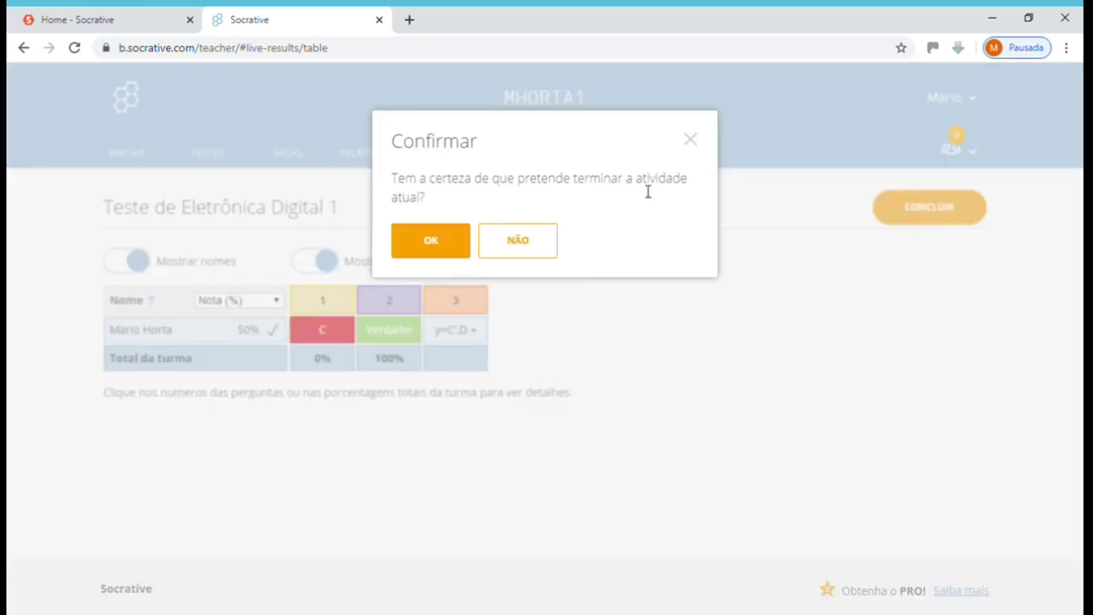
click(427, 241)
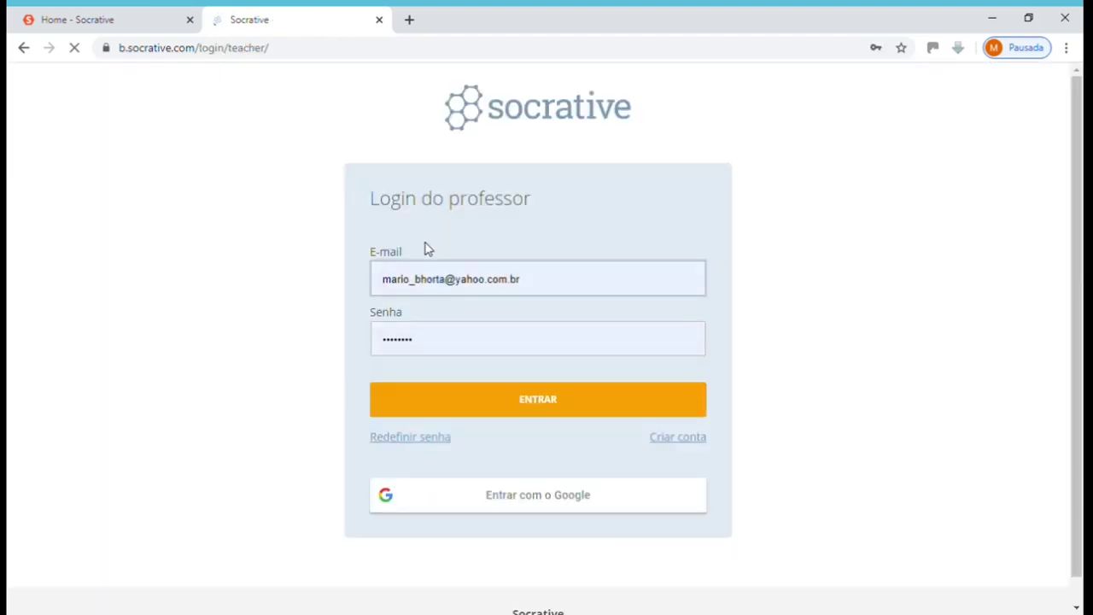
click(513, 412)
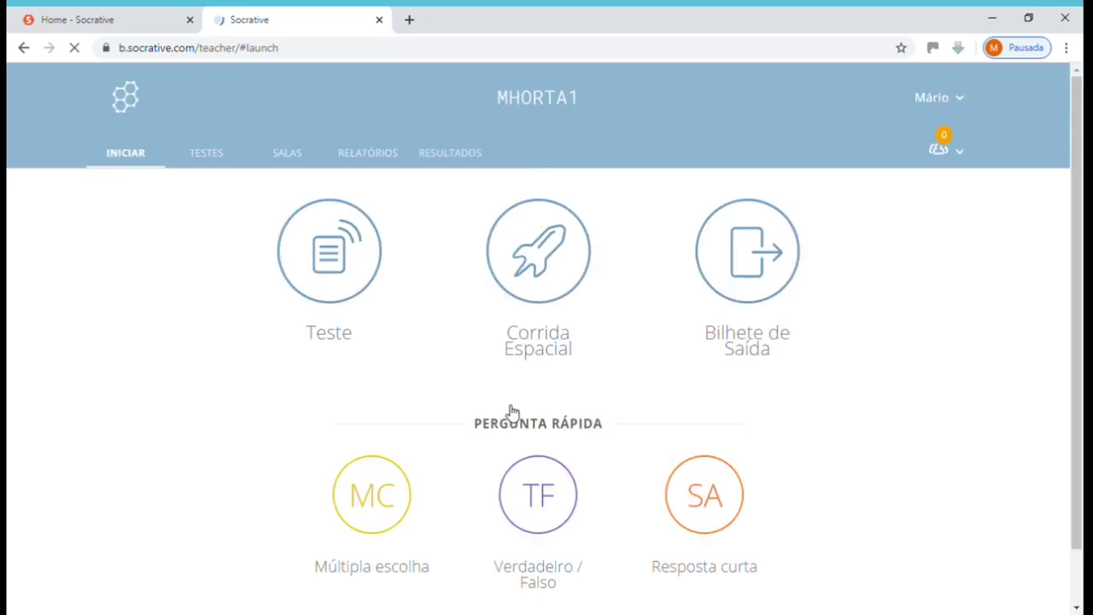
click(467, 168)
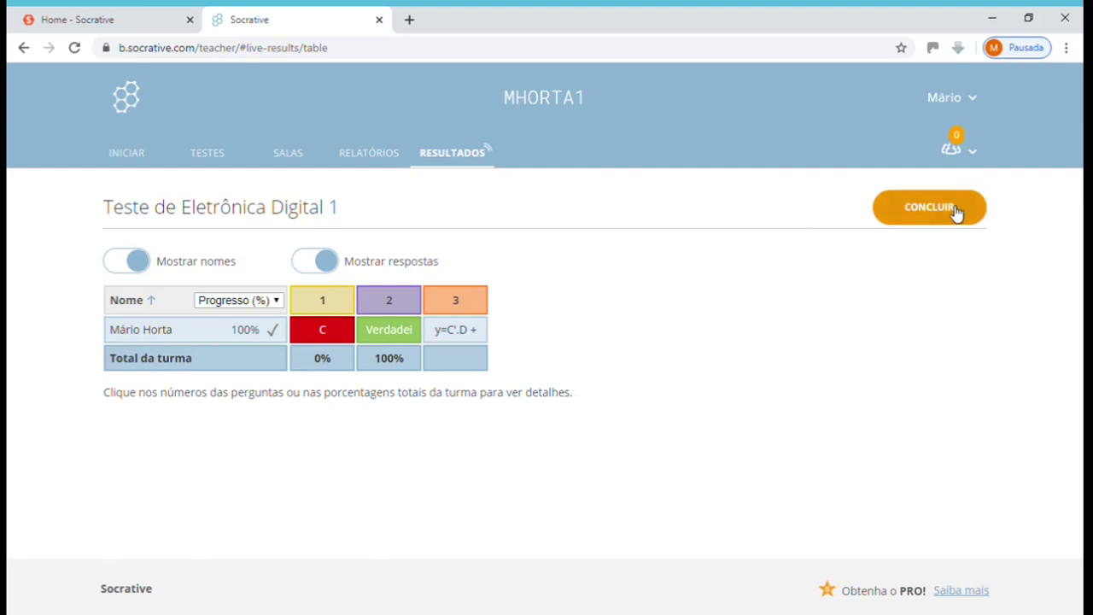
click(952, 209)
click(443, 246)
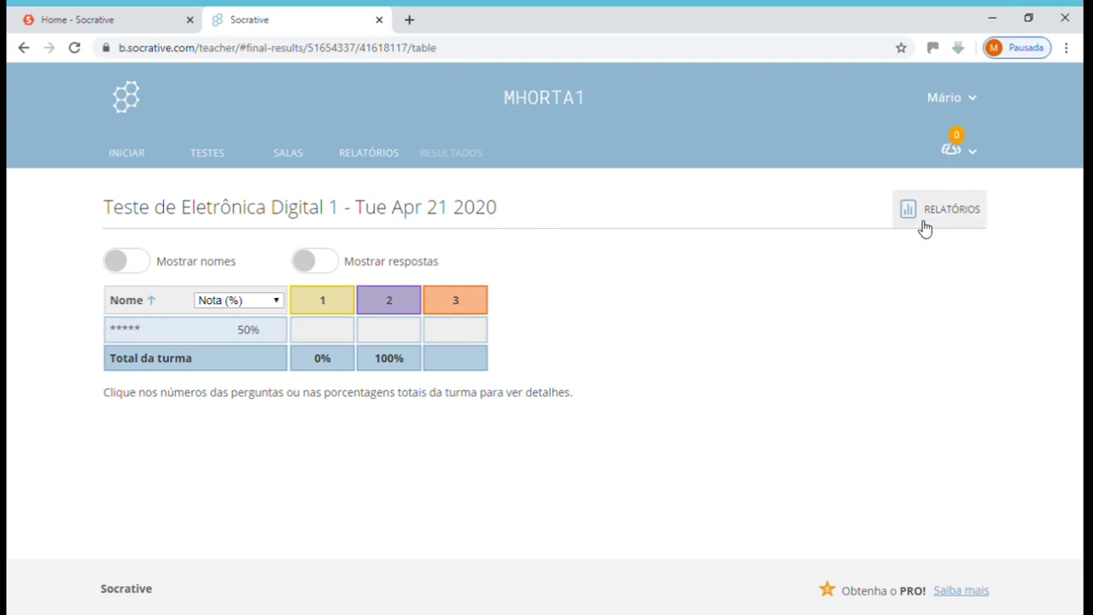
Open the newest Teste de Eletrônica Digital 1 report, reveal names and answers, and view question 3 with names.
click(374, 168)
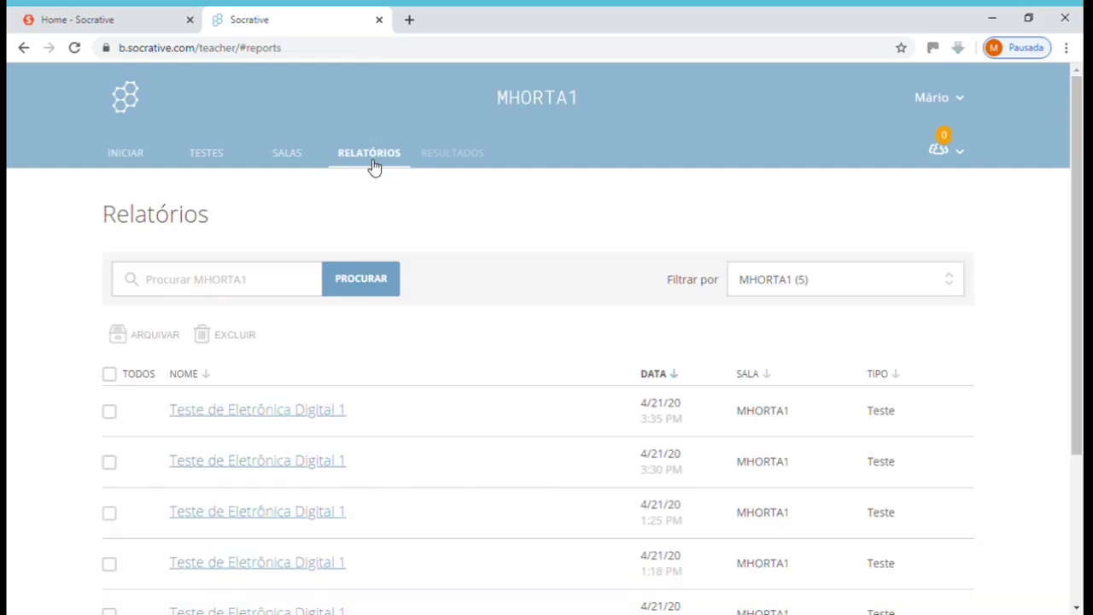
click(258, 415)
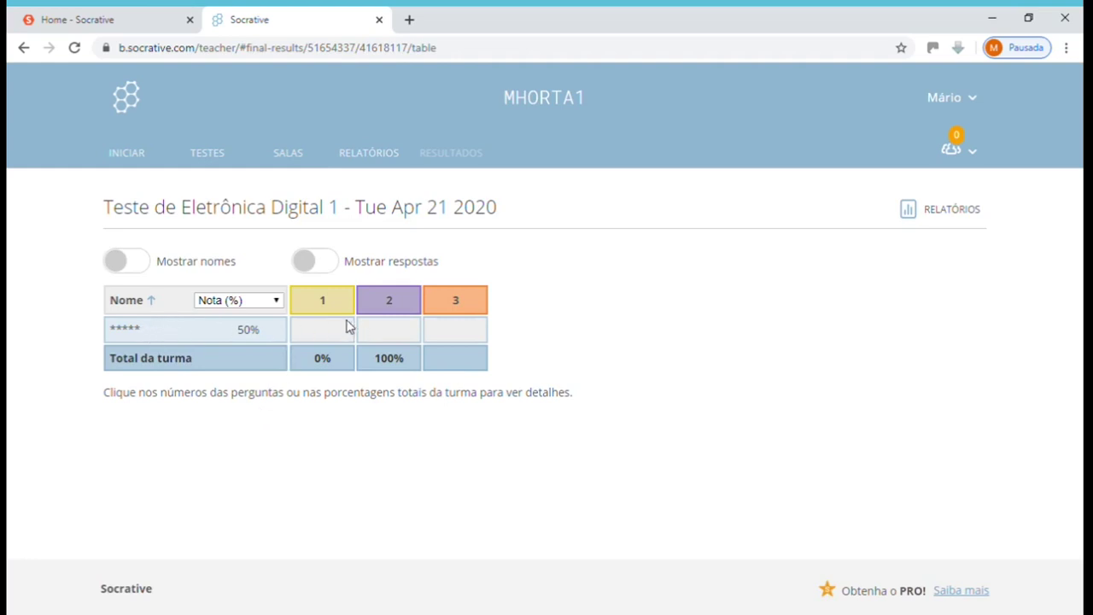
click(152, 266)
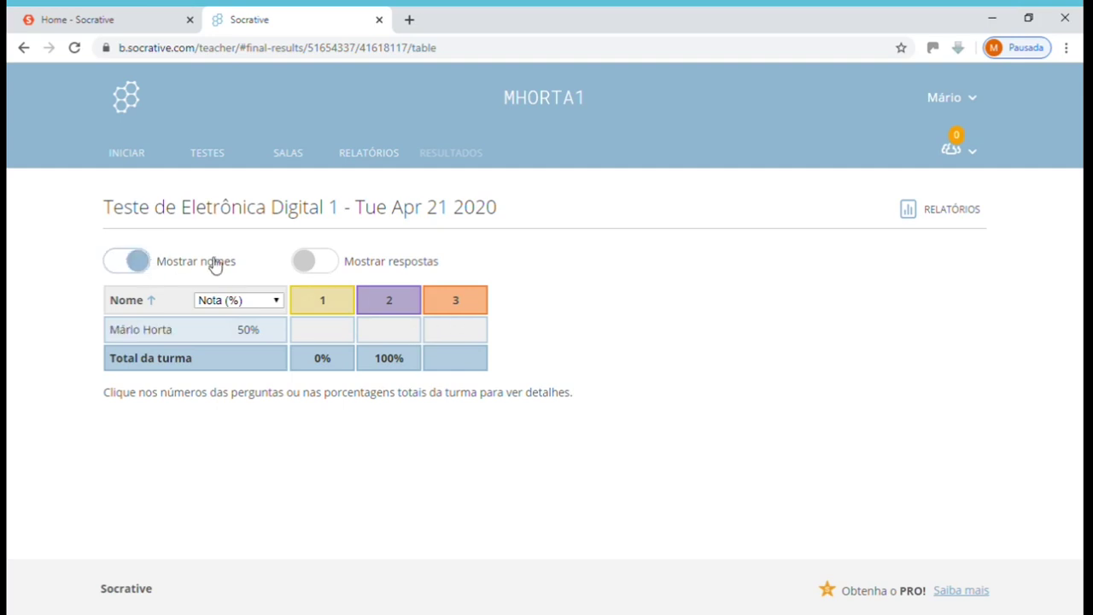
click(339, 265)
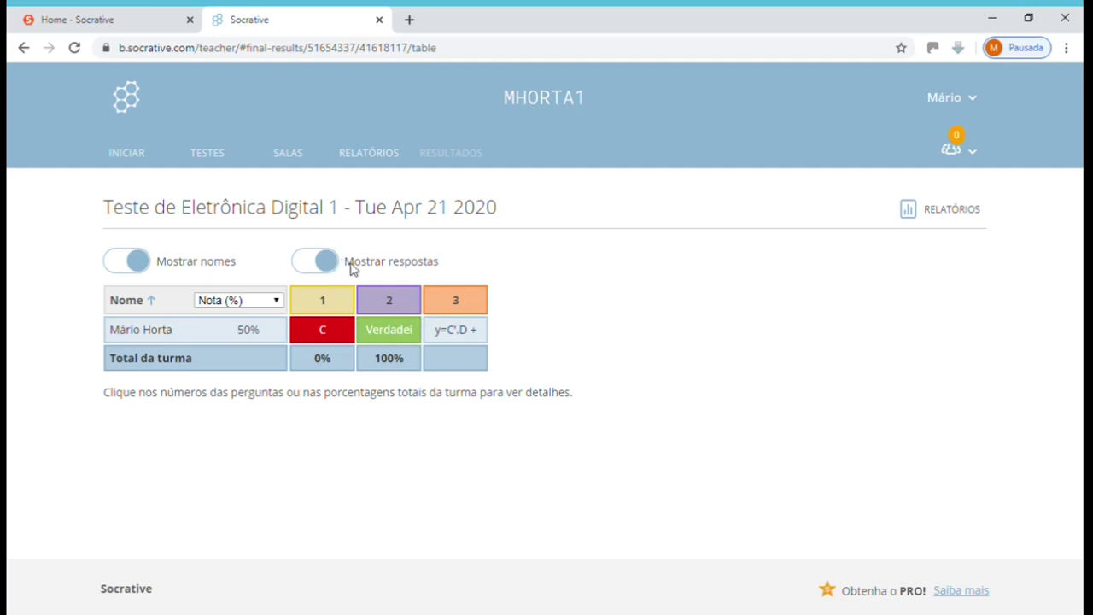
click(475, 305)
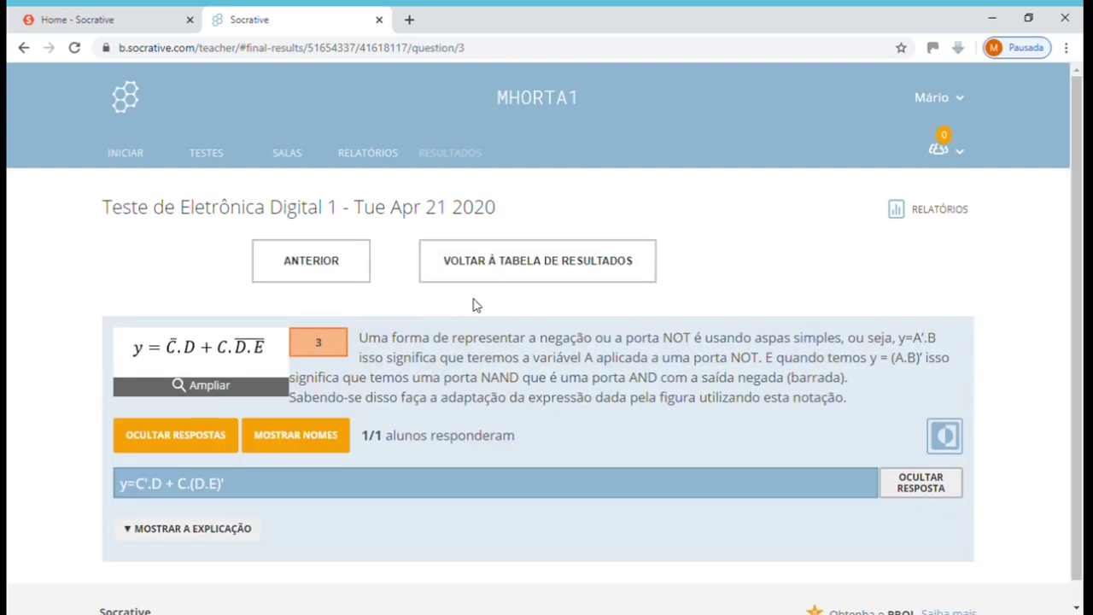
click(295, 437)
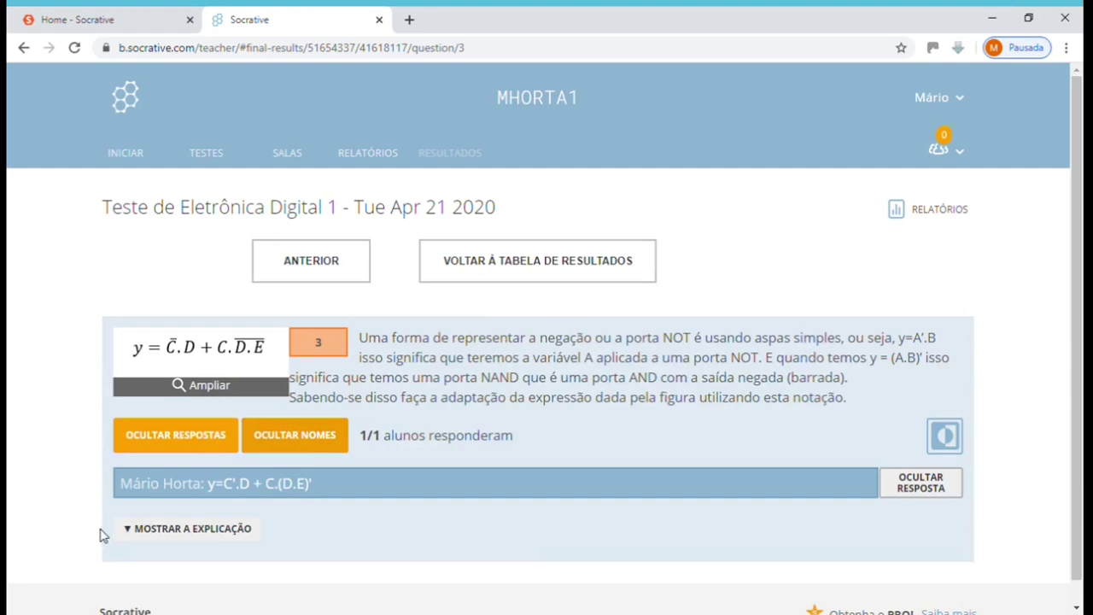